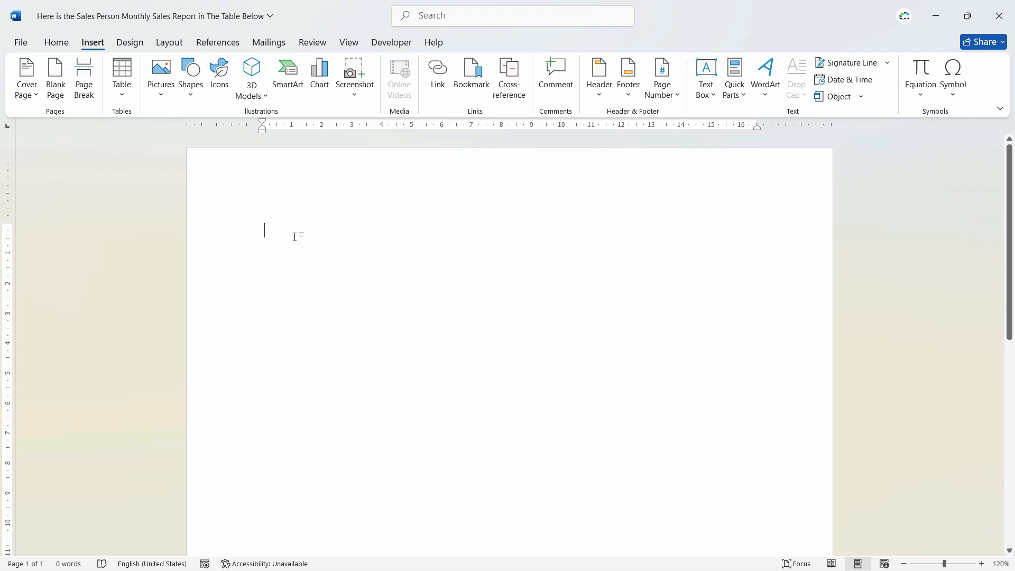
Generate lorem ipsum paragraphs with =lorem() and sample paragraphs with =rand().
type("=lorem()")
key("Return")
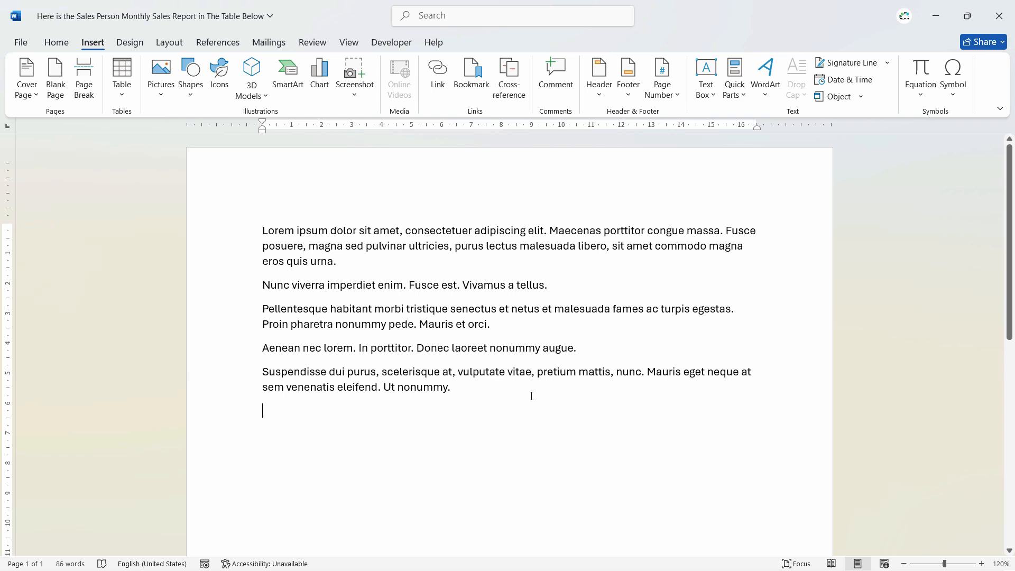
type("=ram")
key("BackSpace")
type("nd()")
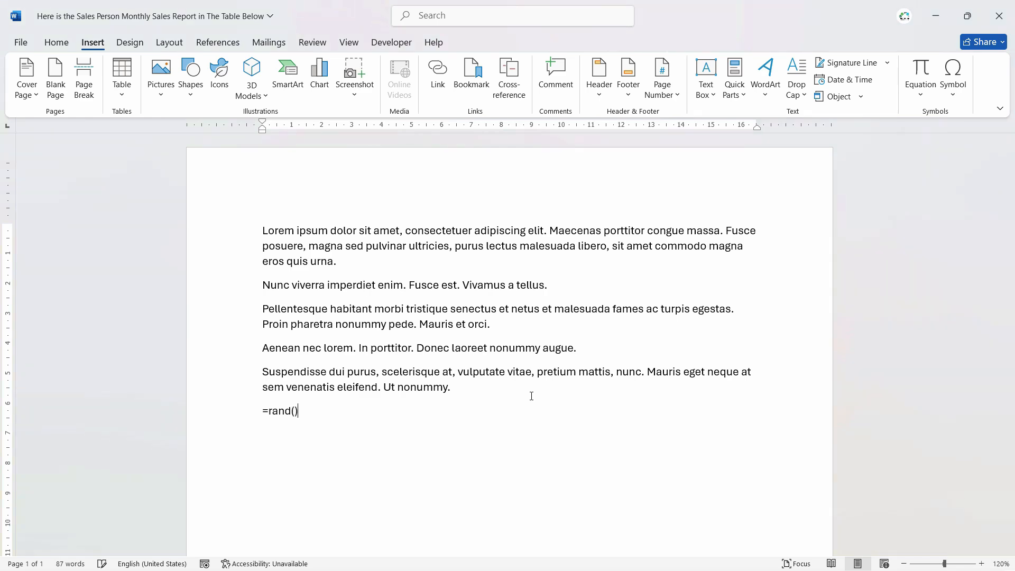
key("Return")
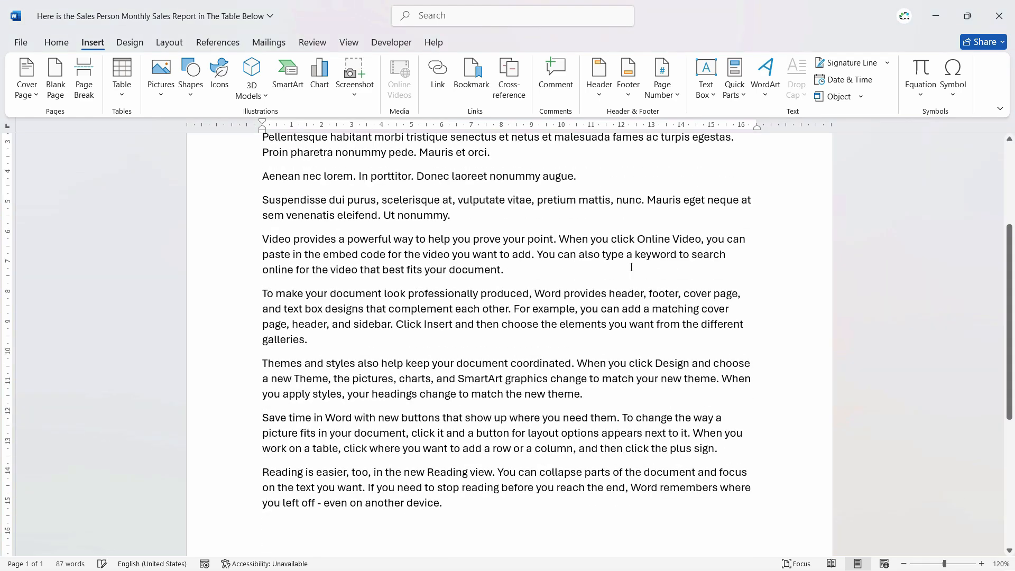
Add five paragraphs of three sentences each with =rand(5,3), then return to the top.
scroll(603, 270, "up", 5)
scroll(603, 270, "down", 6)
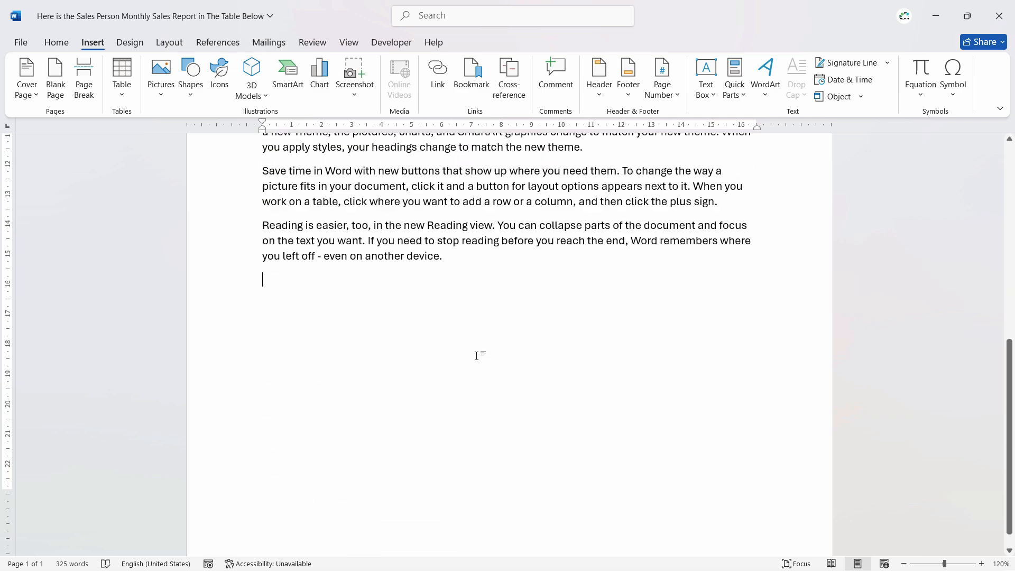
type("=rand(")
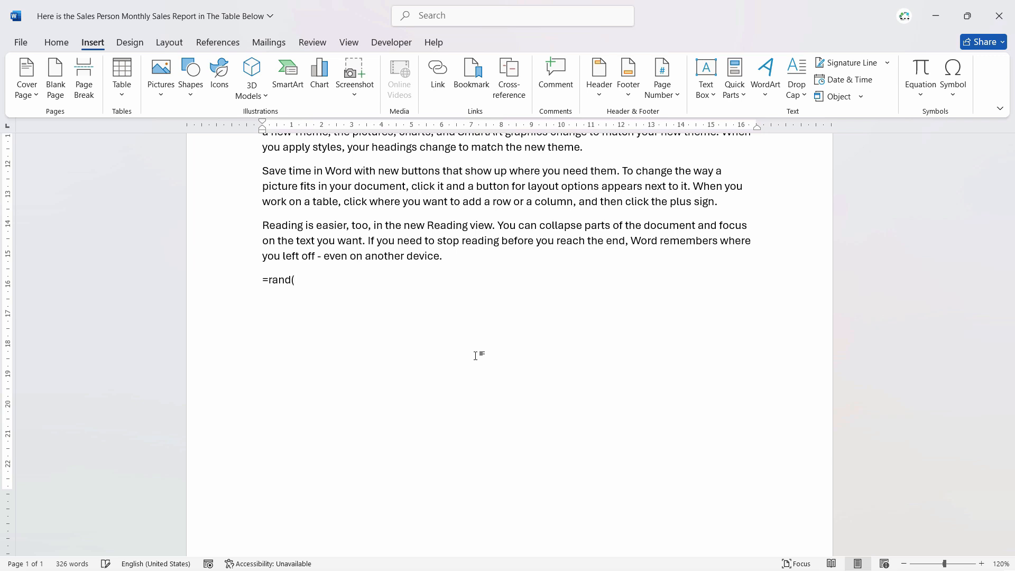
type("5,3)")
key("Return")
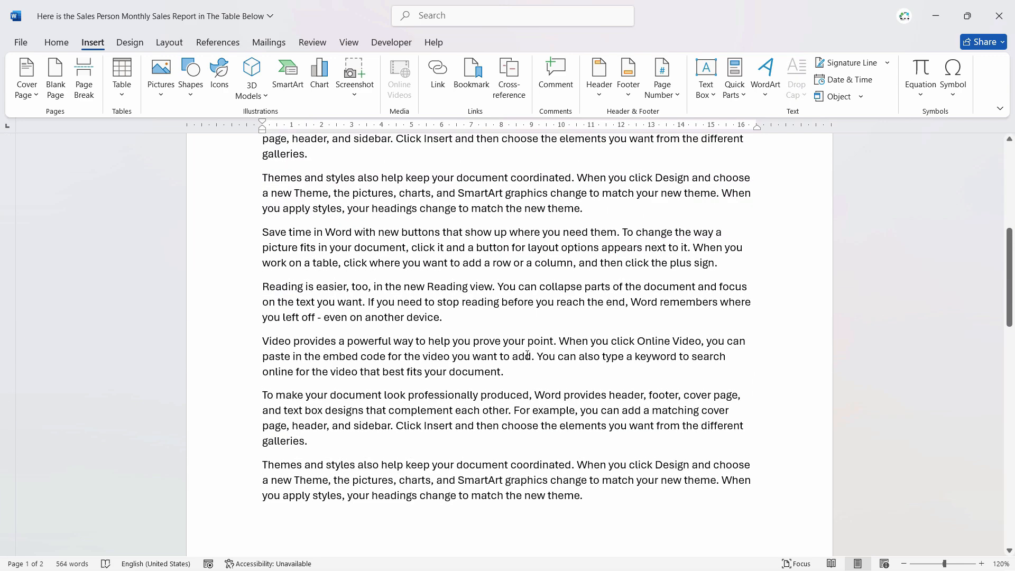
scroll(527, 356, "down", 2)
left_click(352, 270)
left_click(366, 332)
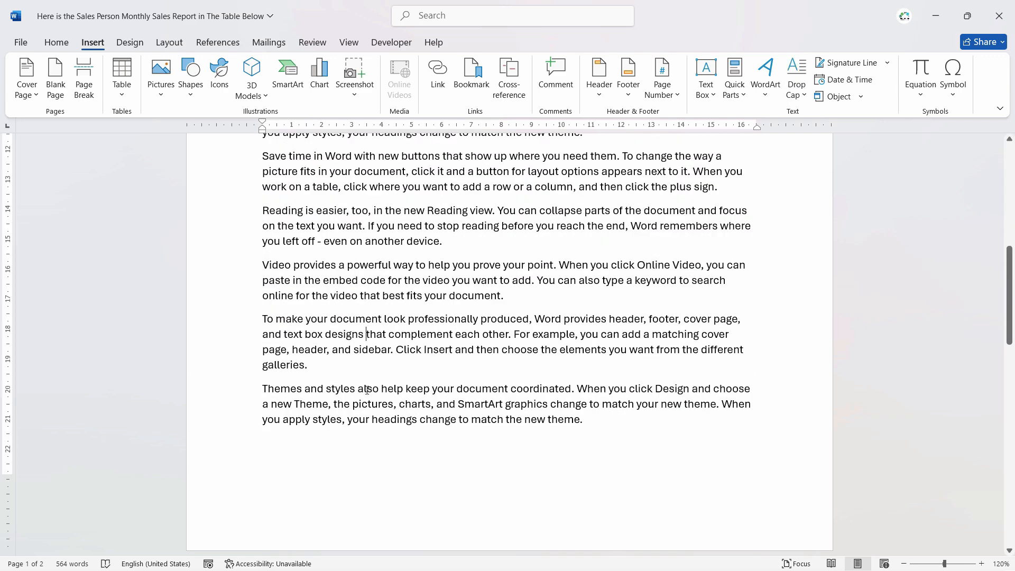
scroll(584, 412, "up", 10)
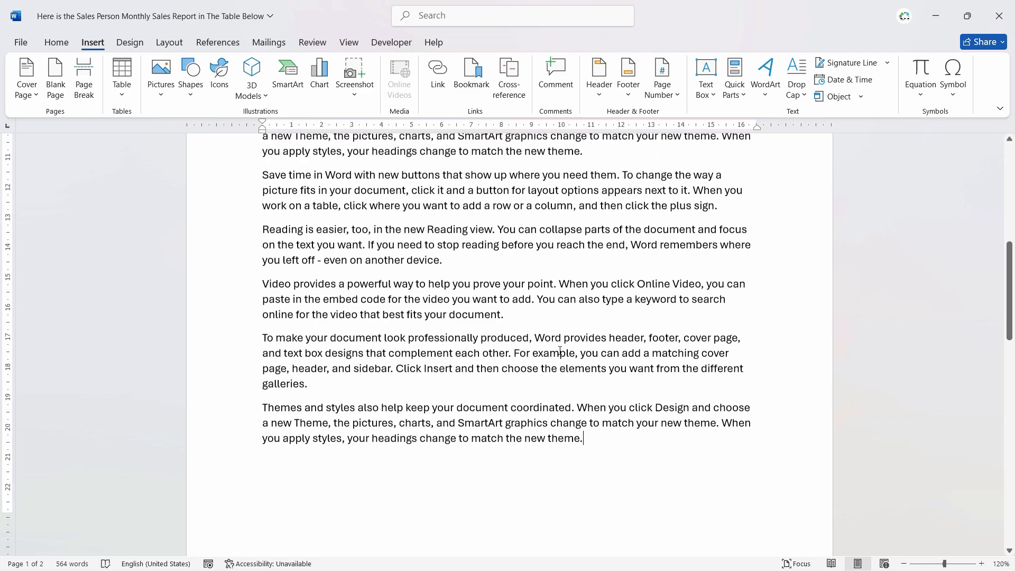
scroll(569, 361, "up", 3)
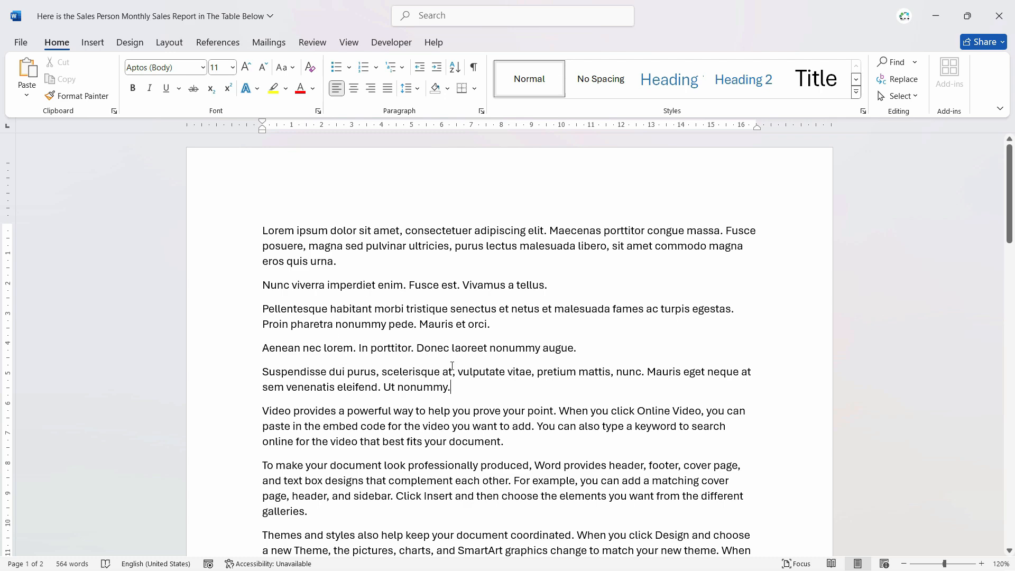
Insert a horizontal line with blank lines around it after 'Ut nonummy.'.
scroll(479, 365, "down", 3)
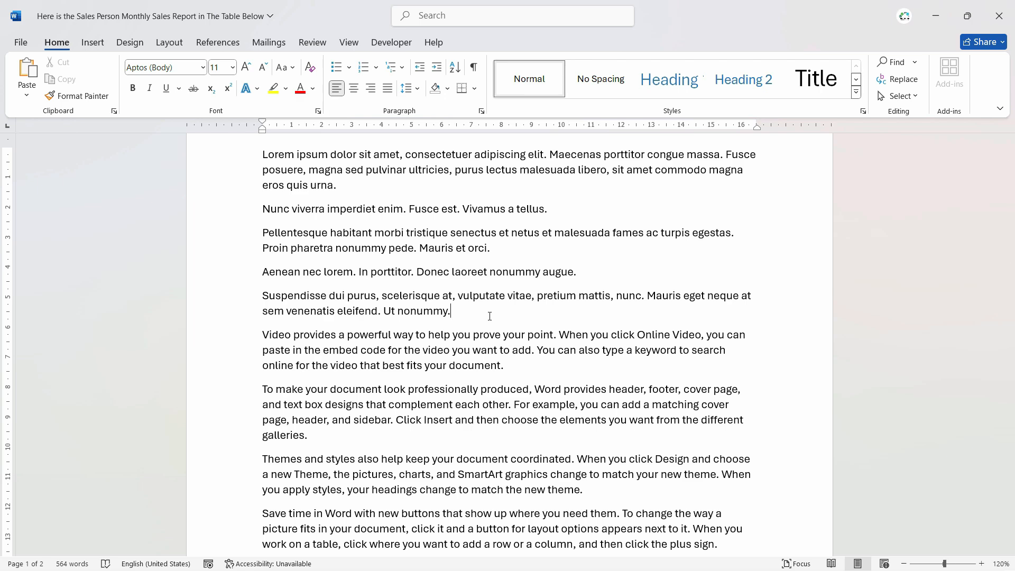
scroll(489, 316, "up", 2)
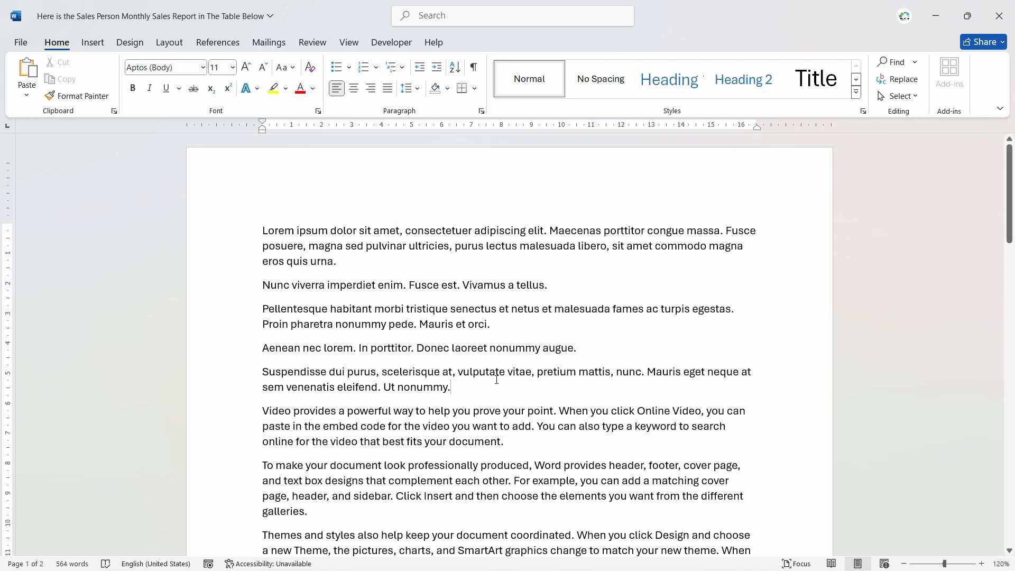
key("Return")
key("Return")
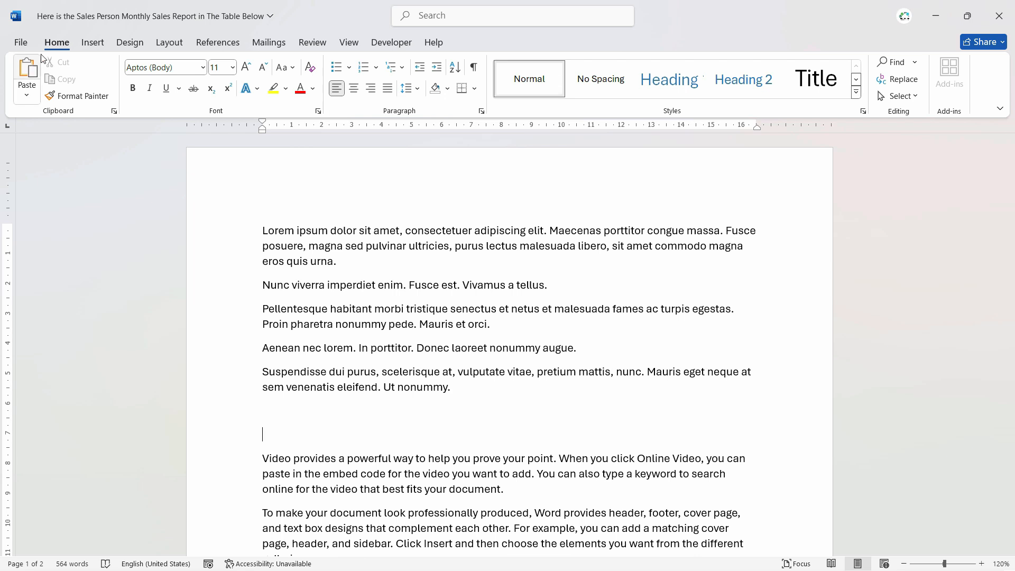
left_click(475, 90)
left_click(497, 330)
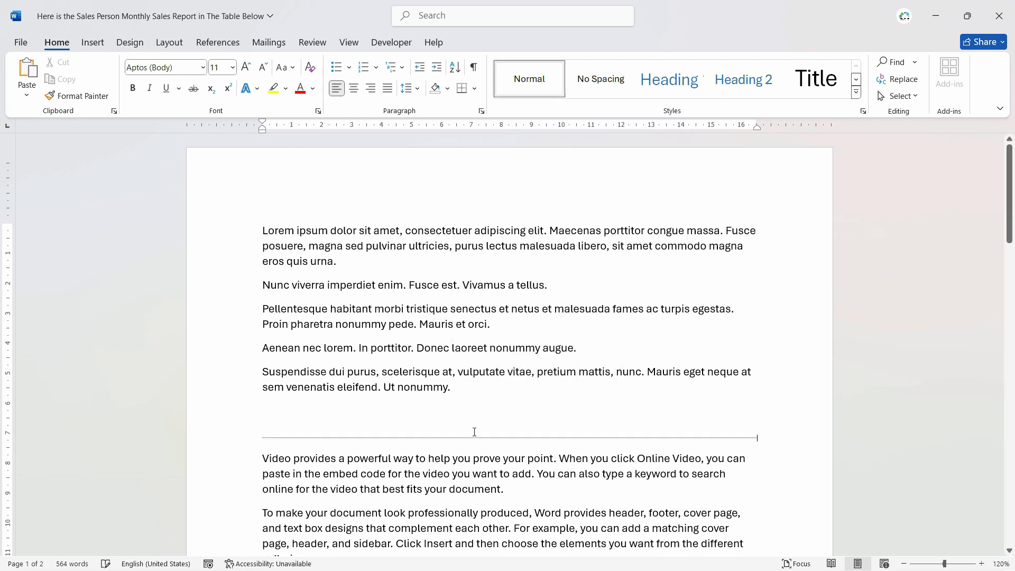
key("Return")
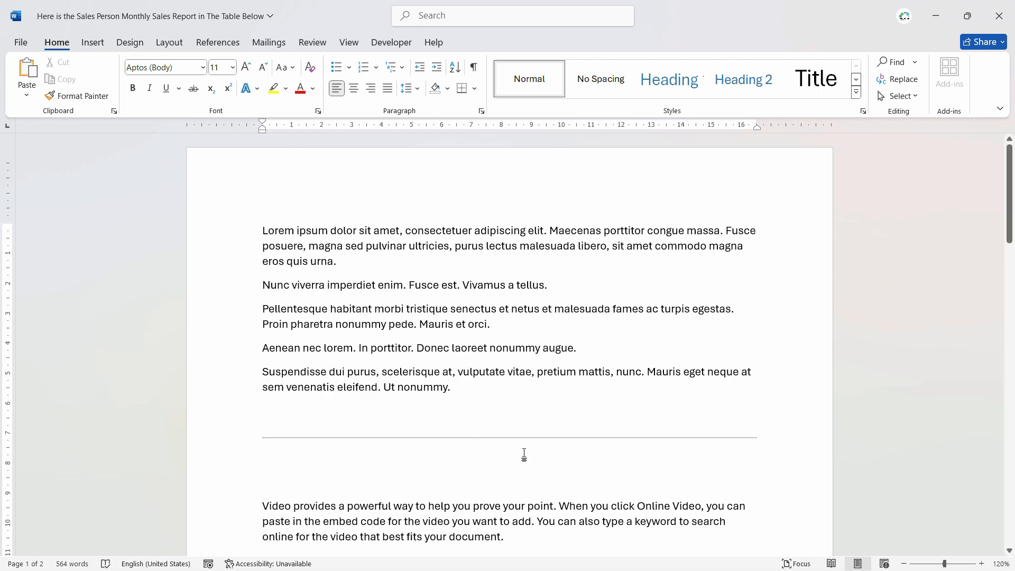
scroll(525, 453, "down", 2)
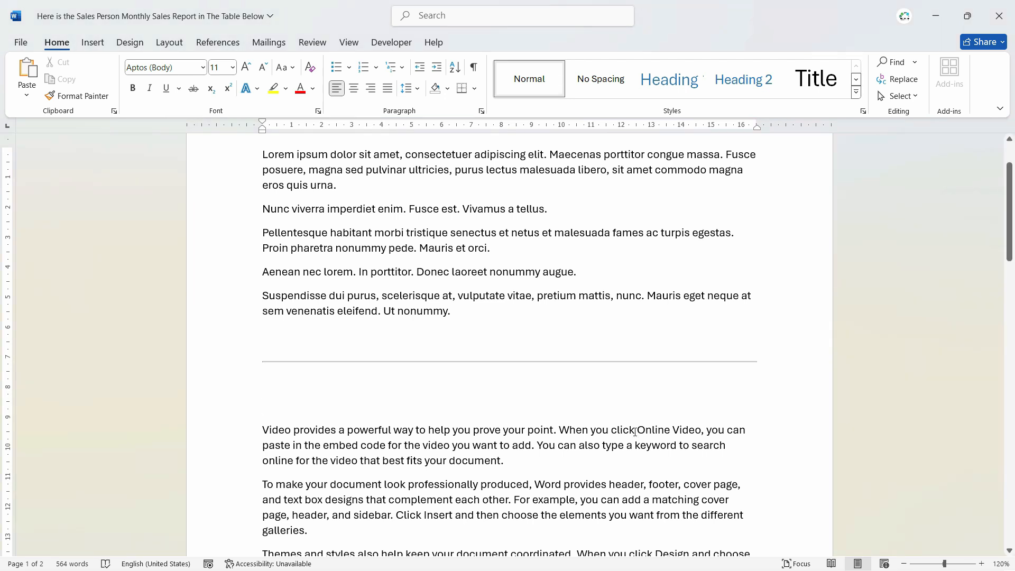
Keep Developer checked in Customize the Ribbon and switch to the Developer tab.
left_click(391, 42)
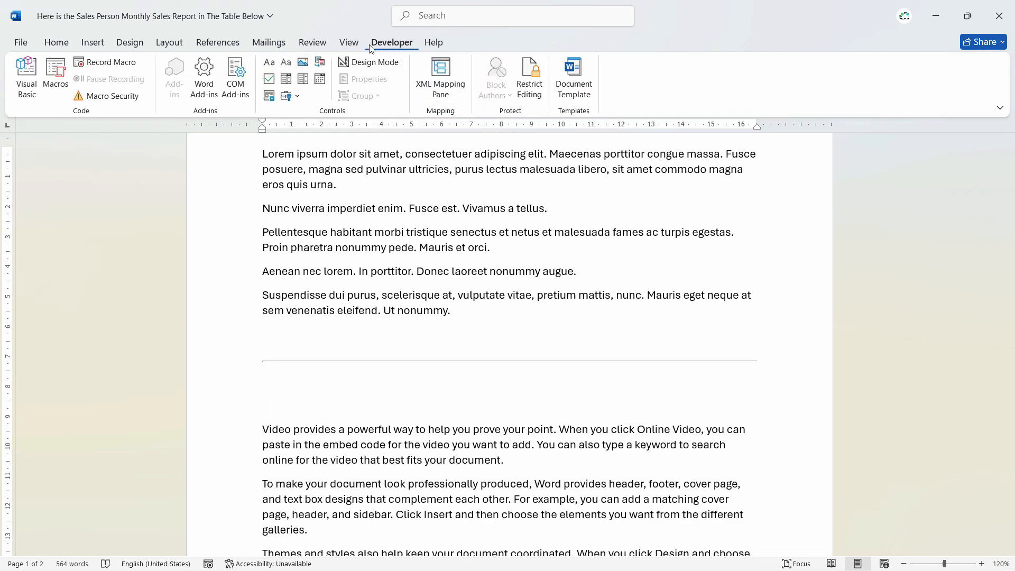
left_click(349, 42)
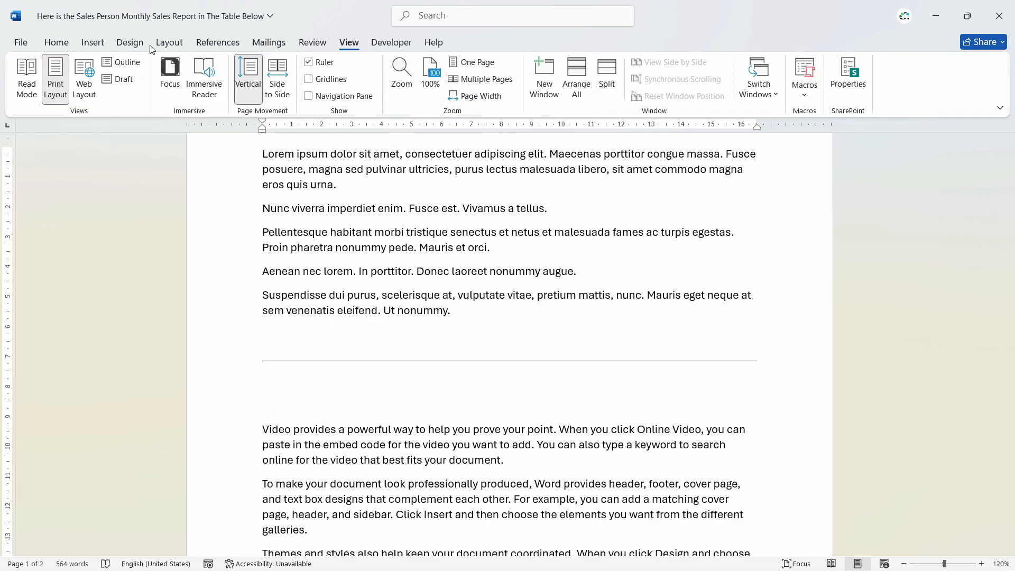
left_click(130, 42)
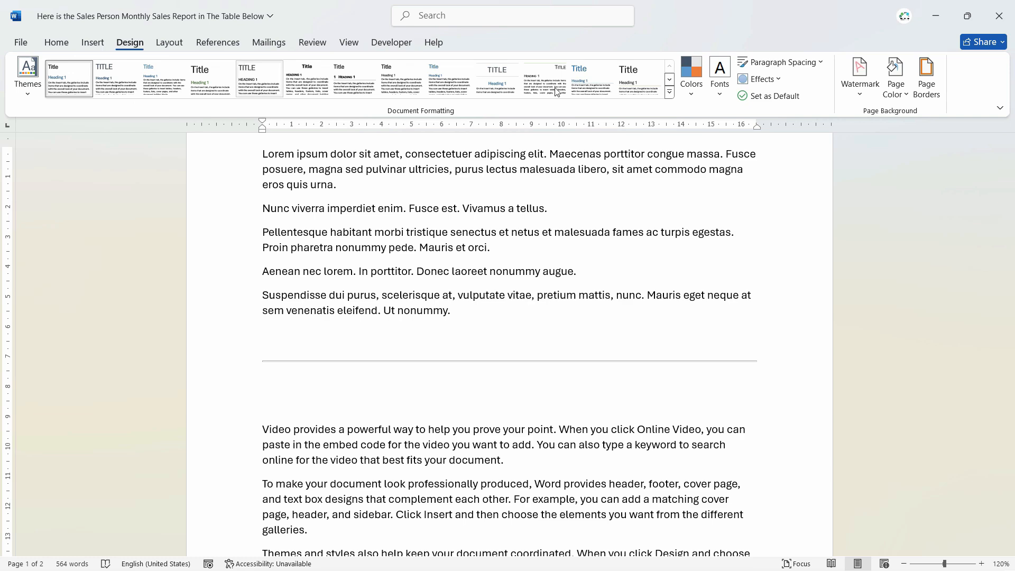
right_click(979, 82)
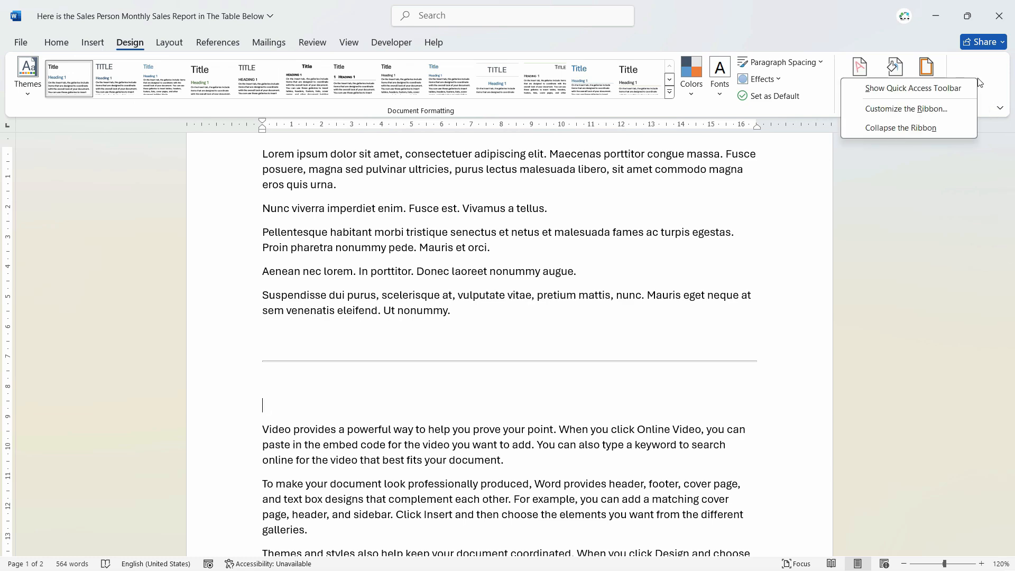
left_click(953, 111)
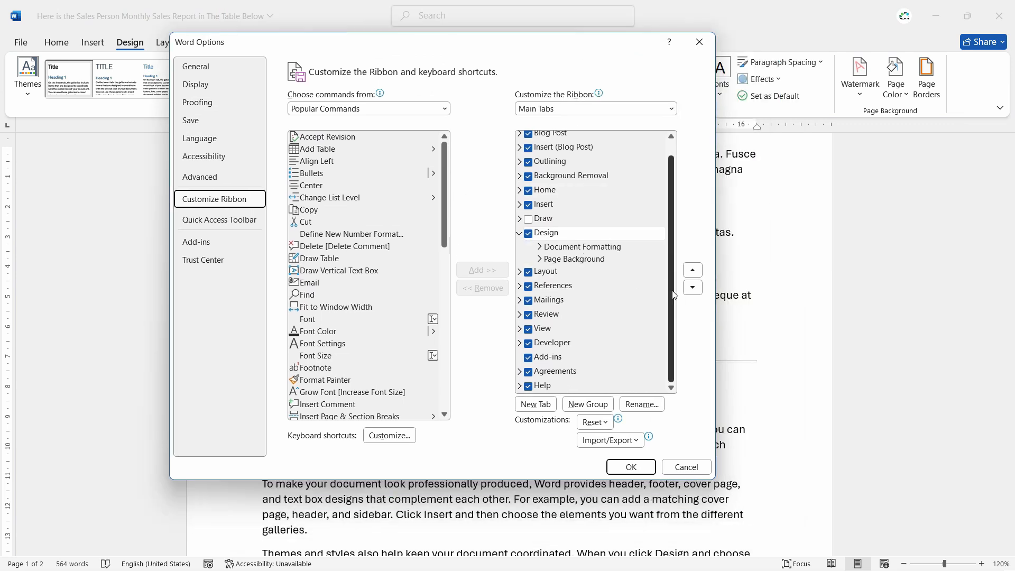
left_click(528, 343)
left_click(529, 344)
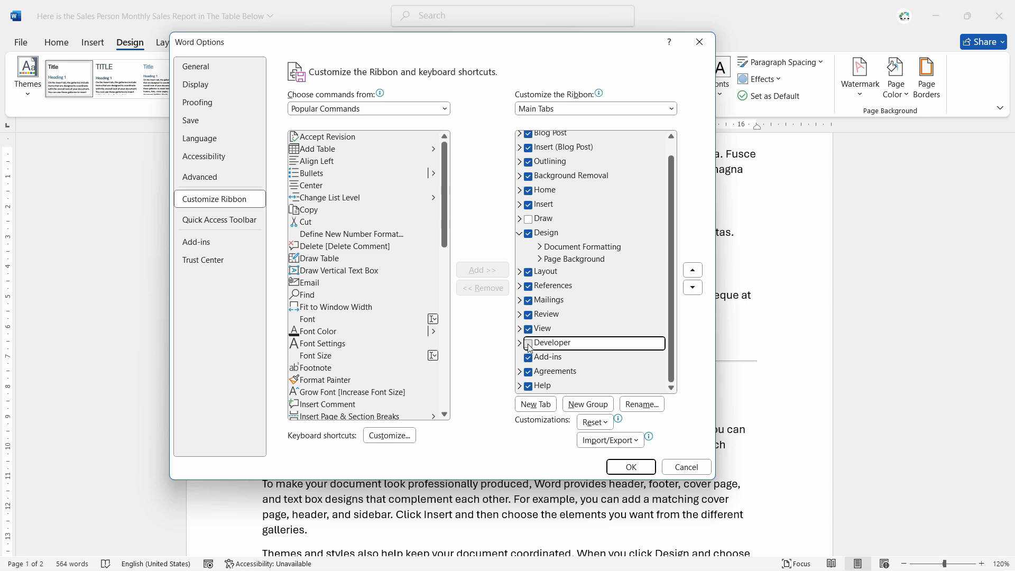
left_click(629, 466)
left_click(390, 44)
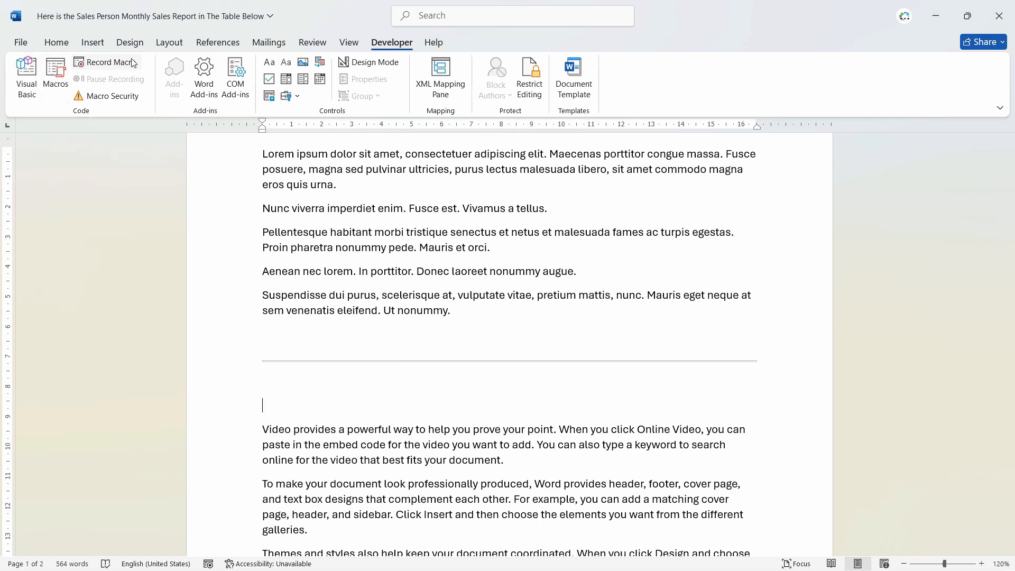
Delete the horizontal line and empty paragraph, then start a macro named Spacing.
left_click(385, 384)
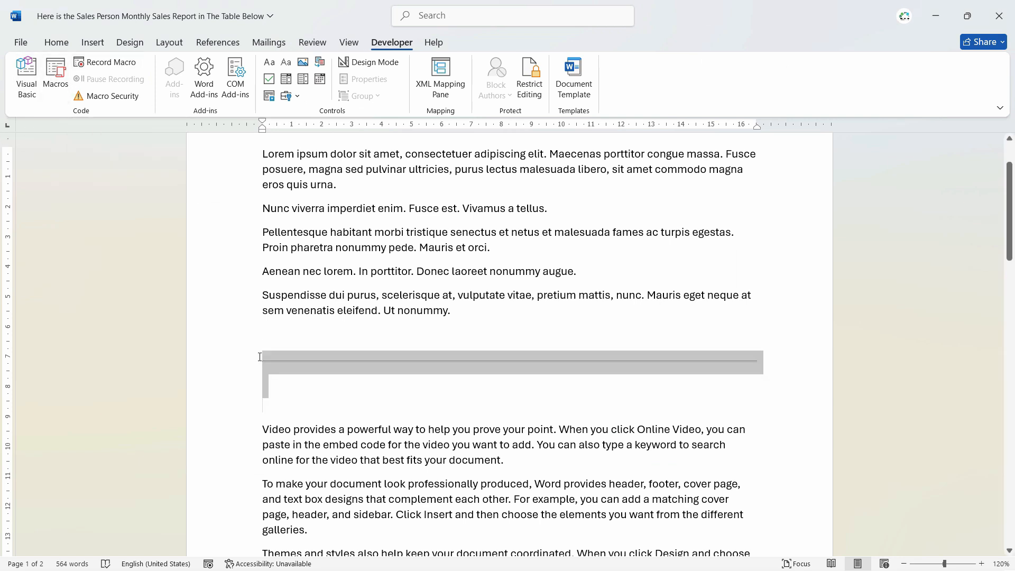
key("Delete")
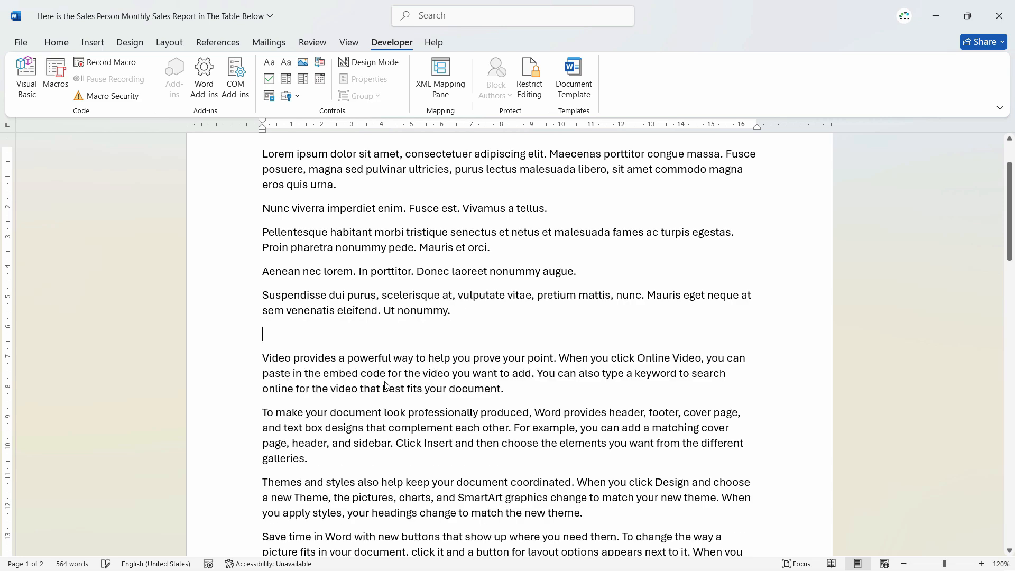
key("Delete")
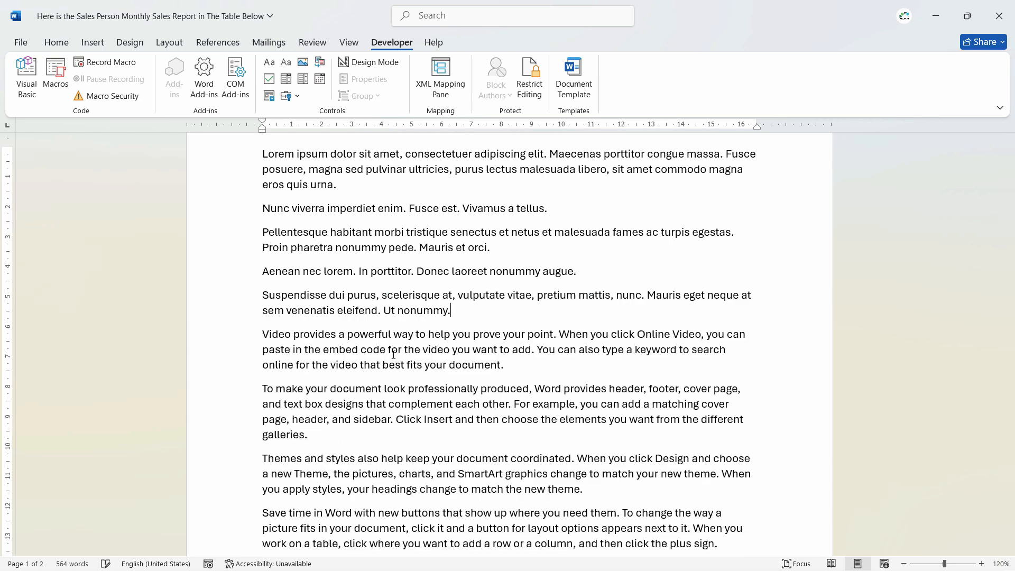
left_click(109, 62)
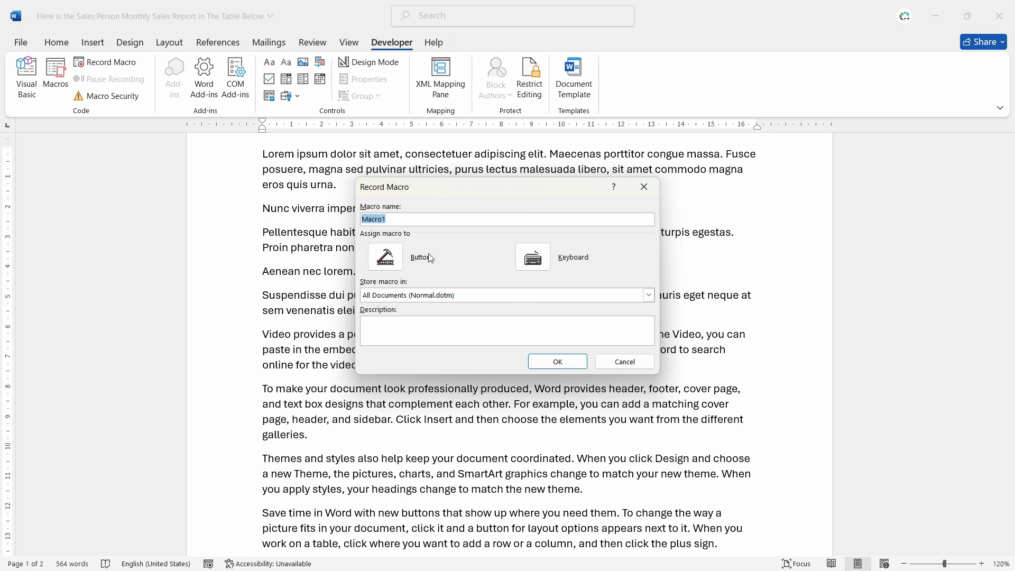
type("Spacing")
Assign Ctrl+Shift+Q as the Spacing macro's shortcut, discarding the Ctrl+S and Ctrl+C attempts.
left_click(533, 257)
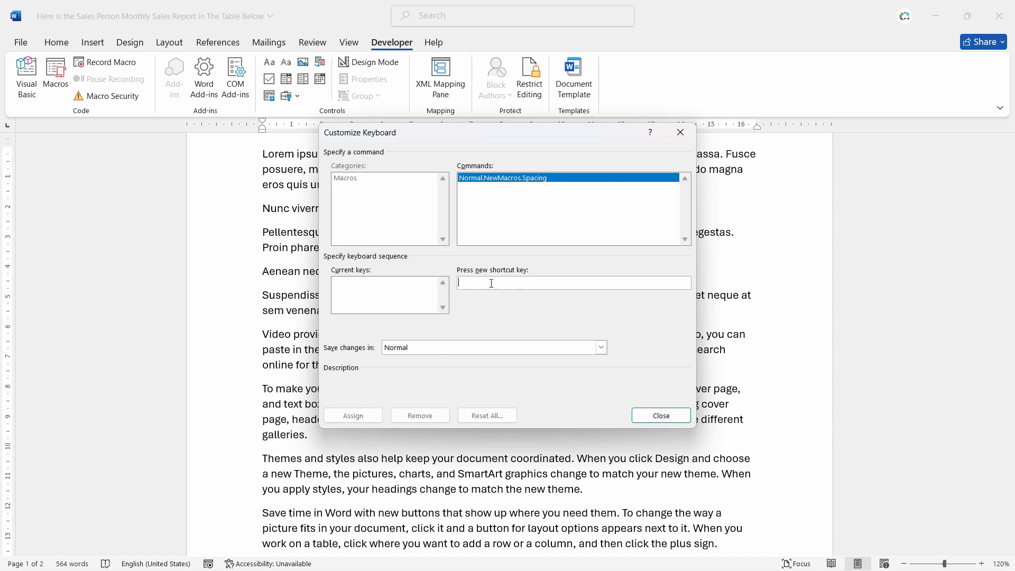
key("ctrl+s")
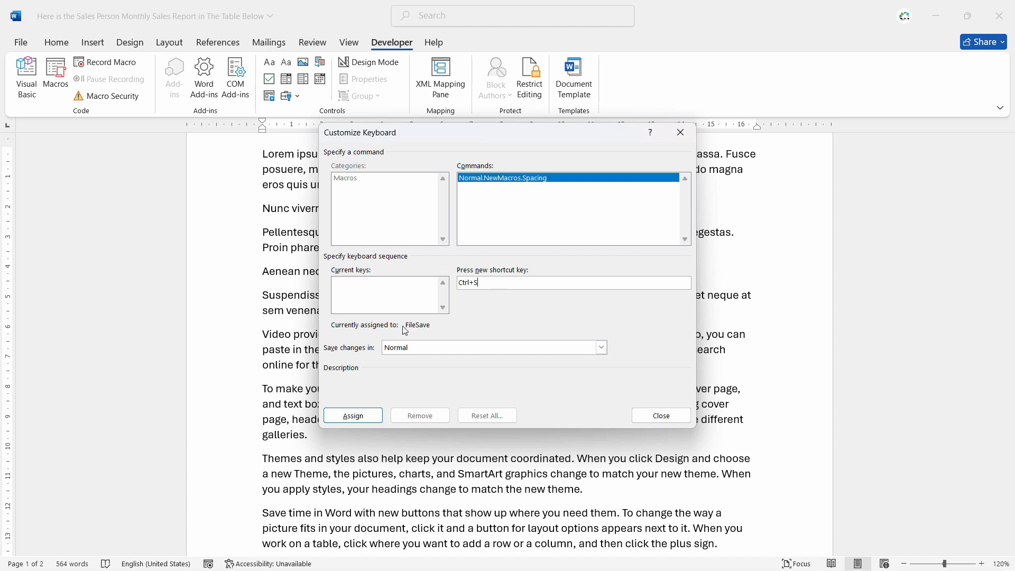
double_click(494, 284)
key("BackSpace")
key("ctrl+c")
double_click(466, 282)
key("BackSpace")
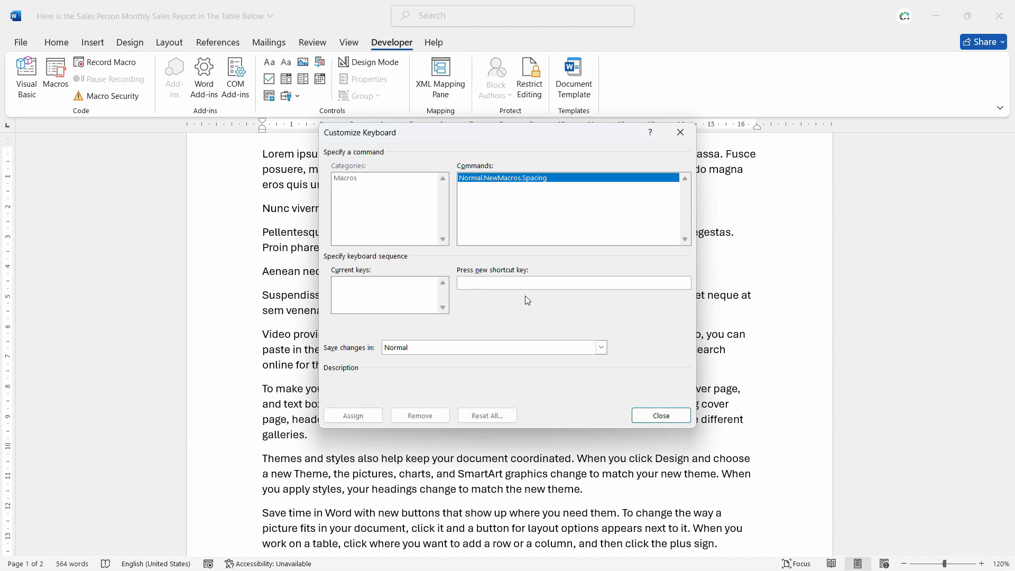
key("ctrl+shift+q")
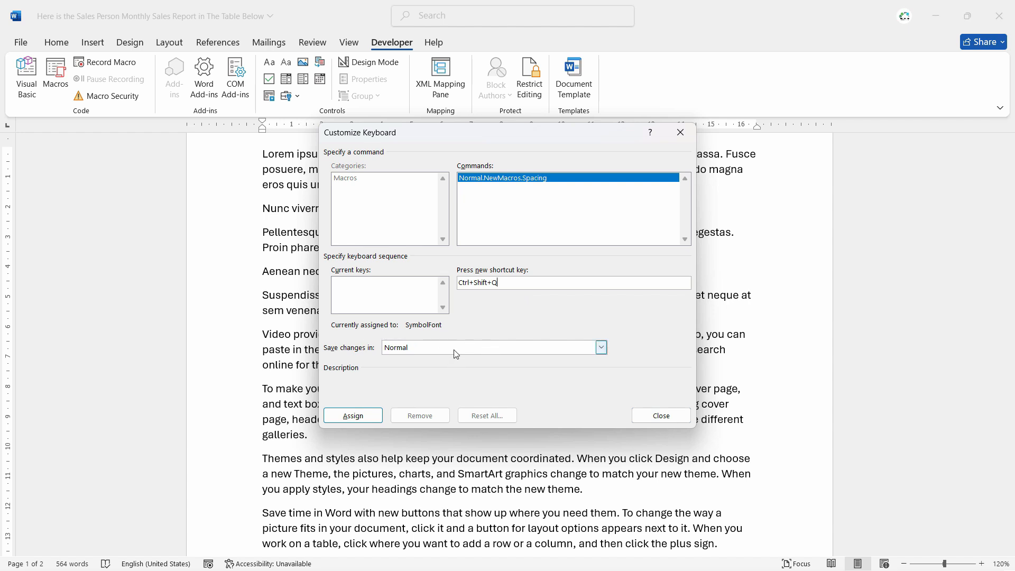
left_click(353, 416)
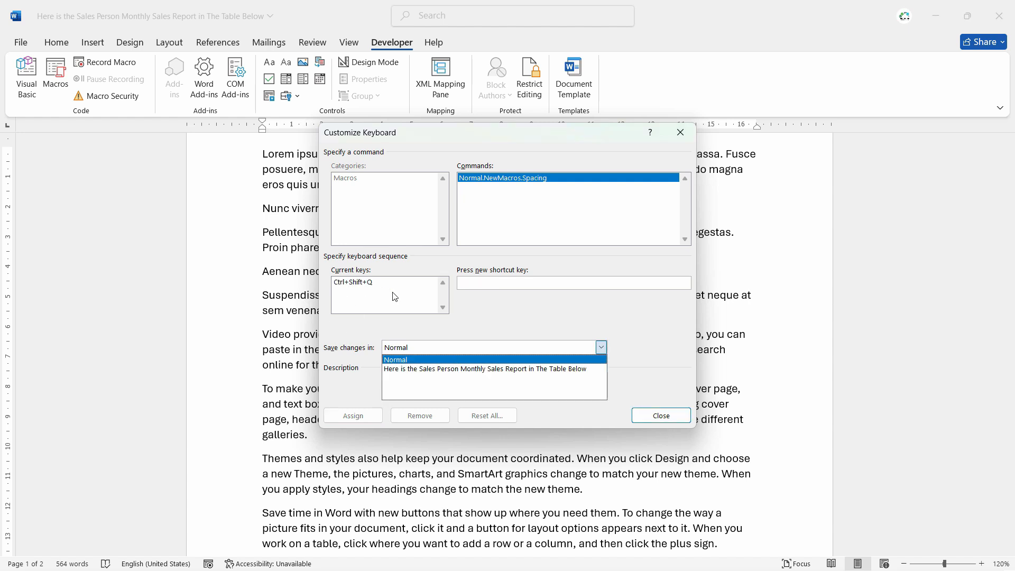
Keep the shortcut saved in Normal and begin recording the macro.
left_click(405, 363)
left_click(434, 350)
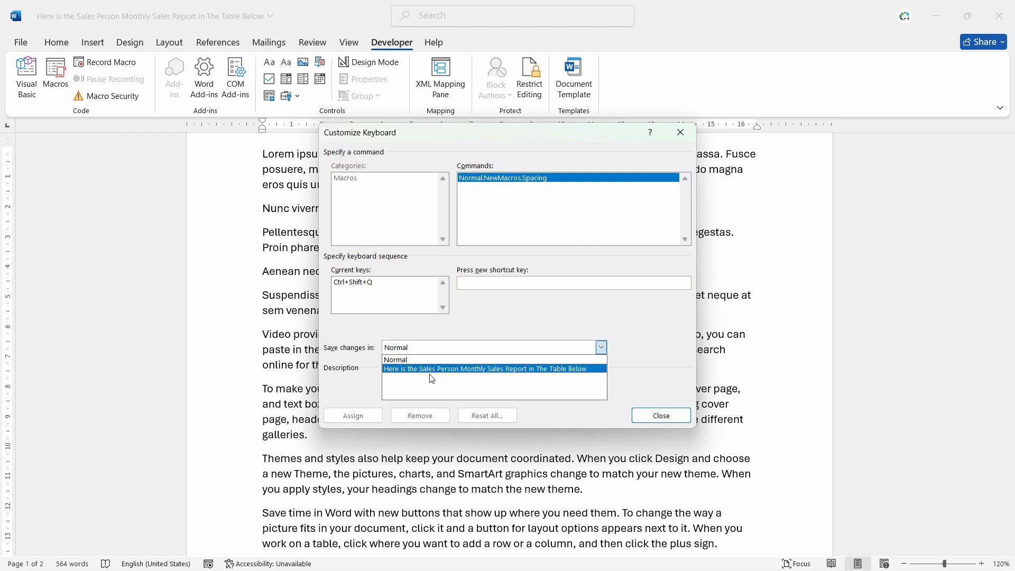
left_click(431, 369)
left_click(437, 351)
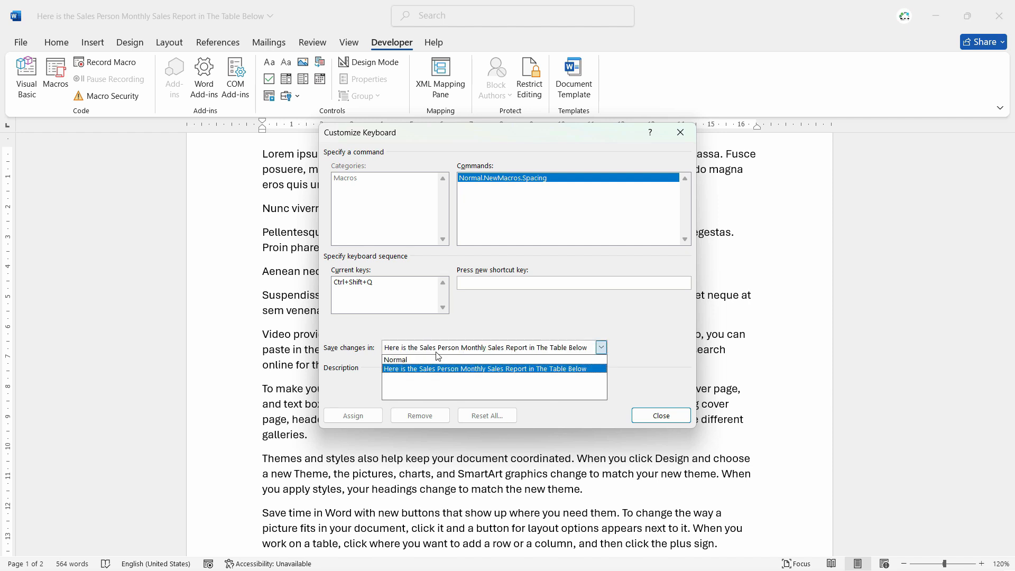
left_click(450, 359)
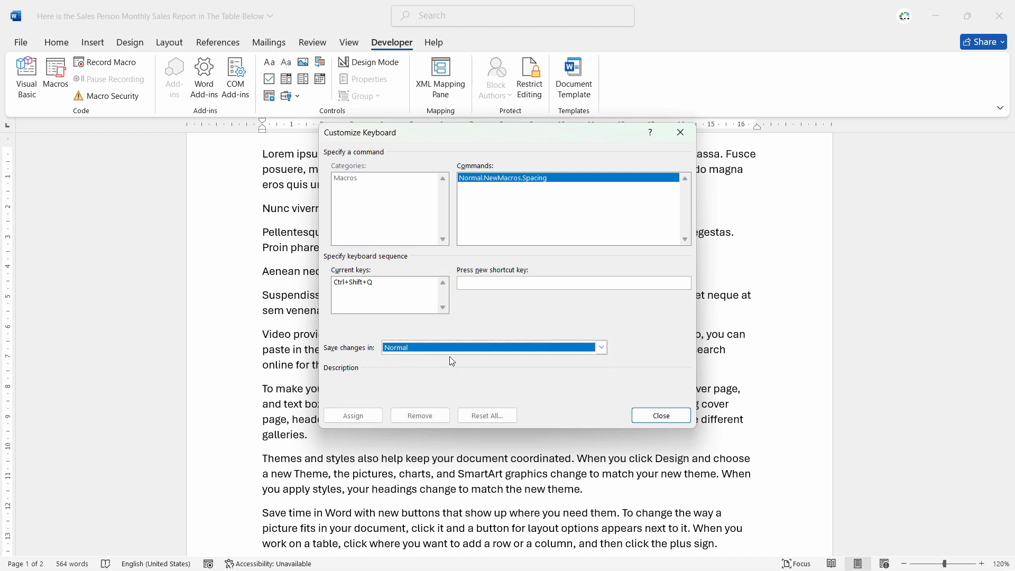
left_click(661, 416)
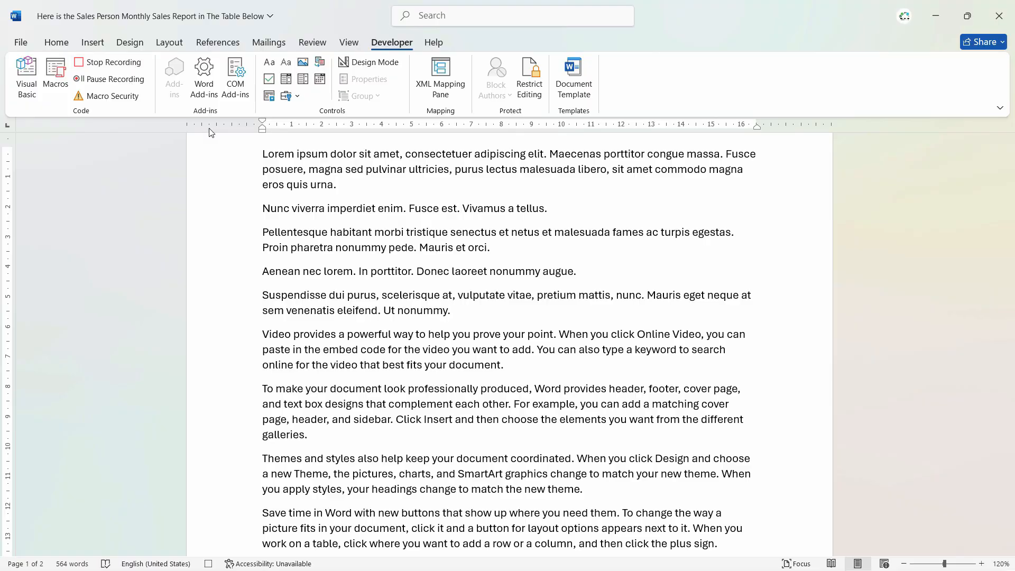
Add blank lines and a horizontal line after 'nonummy.'.
left_click(526, 364)
left_click(469, 309)
scroll(529, 349, "up", 2)
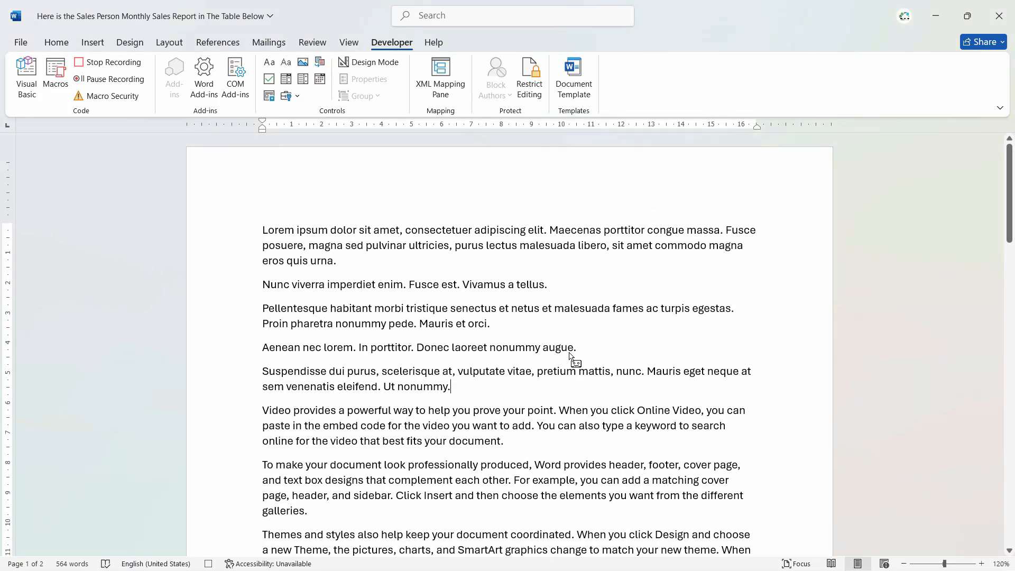
key("Return")
key("Return")
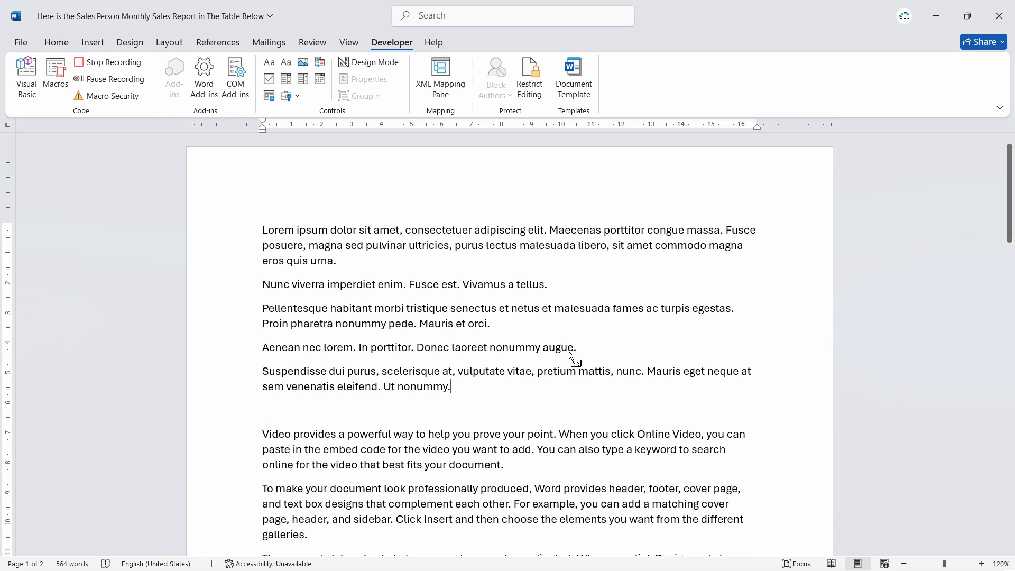
left_click(63, 45)
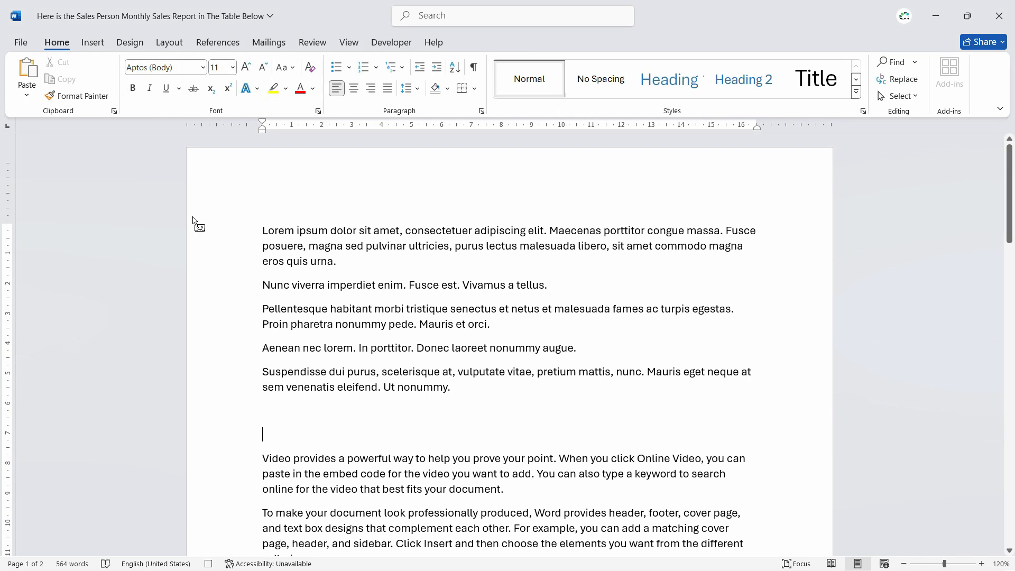
left_click(475, 89)
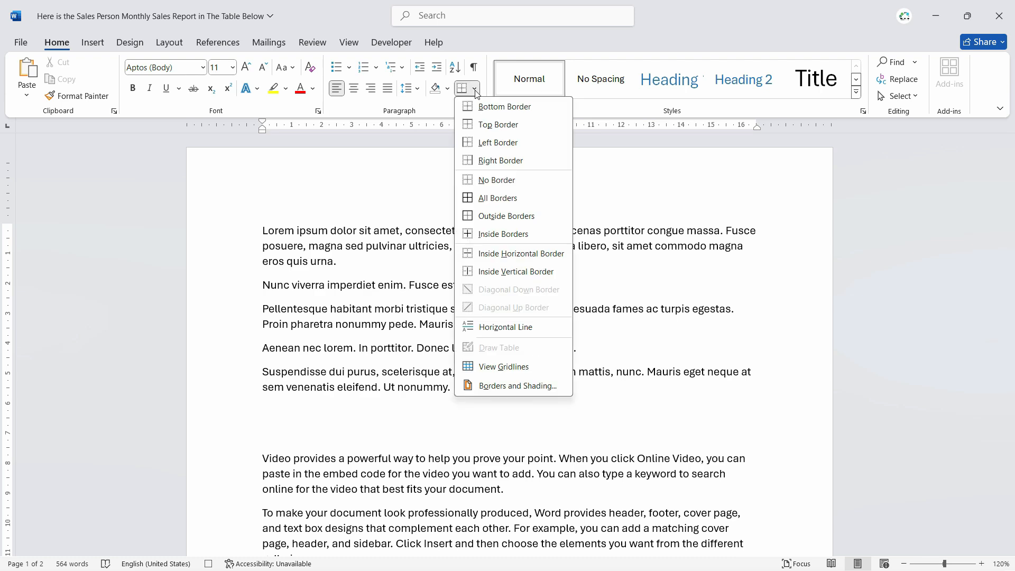
left_click(505, 327)
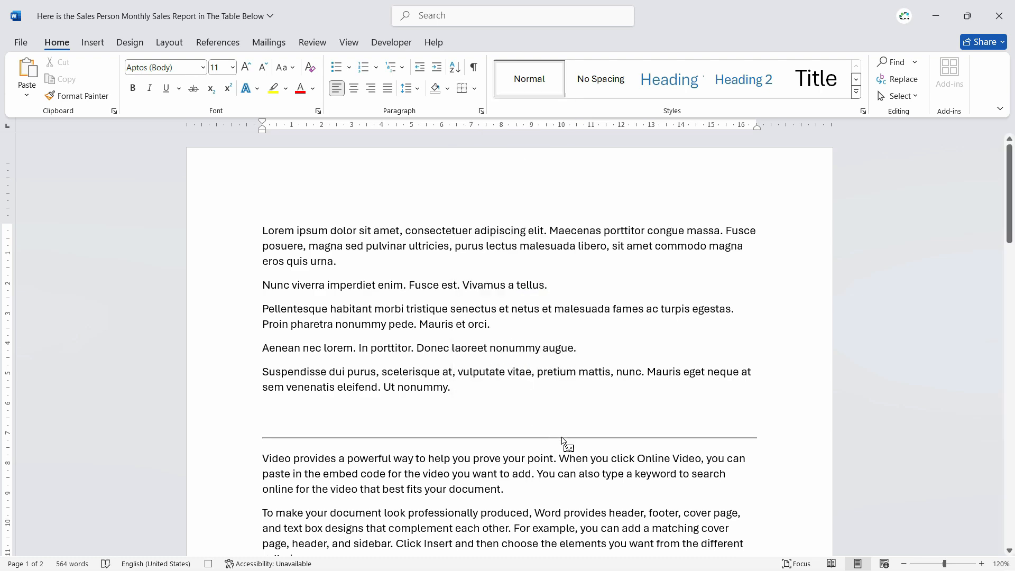
Stop recording the Spacing macro.
scroll(564, 443, "up", 4)
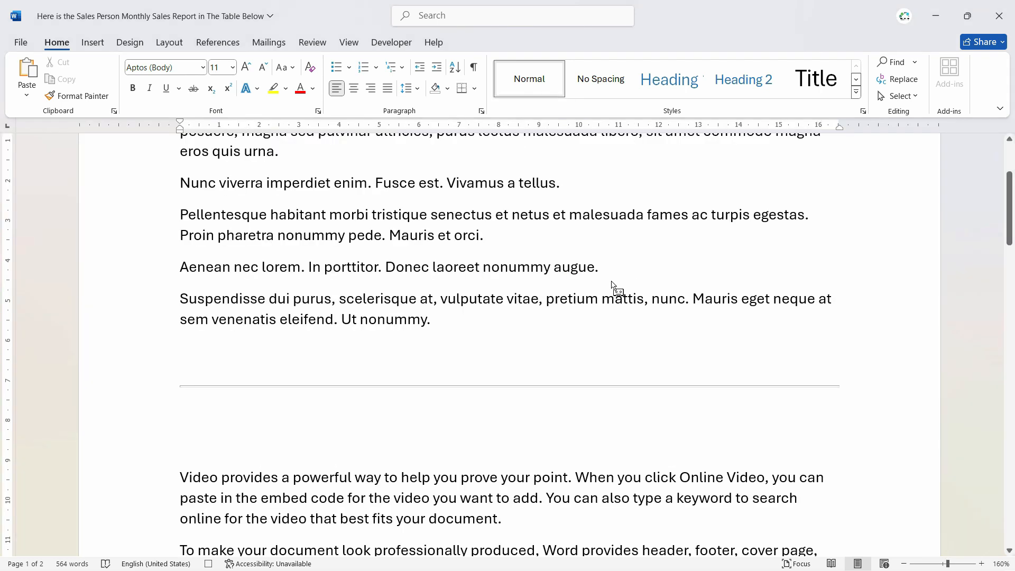
left_click(401, 49)
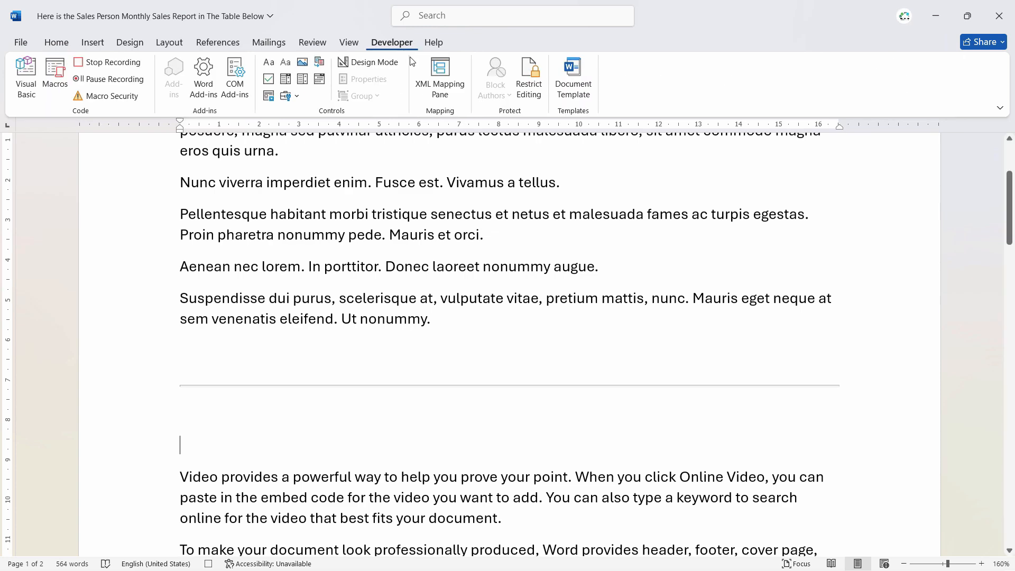
left_click(121, 66)
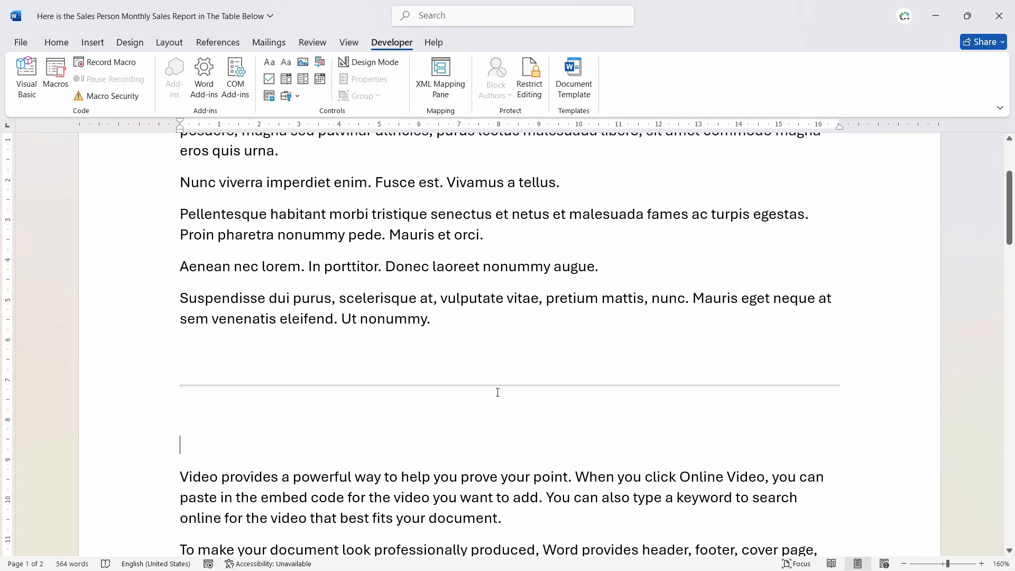
Place the caret after 'plus sign.' and run the Spacing macro shortcut (Ctrl+Shift+L).
scroll(419, 319, "down", 7)
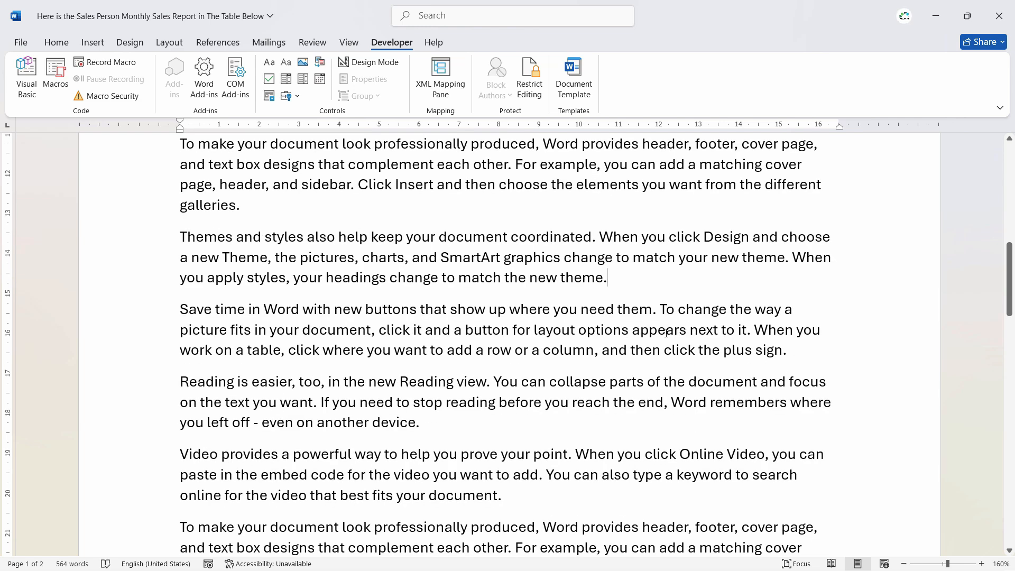
left_click(798, 350)
key("ctrl+shift+l")
Add an empty line after the final paragraph ending 'your document.'.
scroll(594, 415, "down", 3)
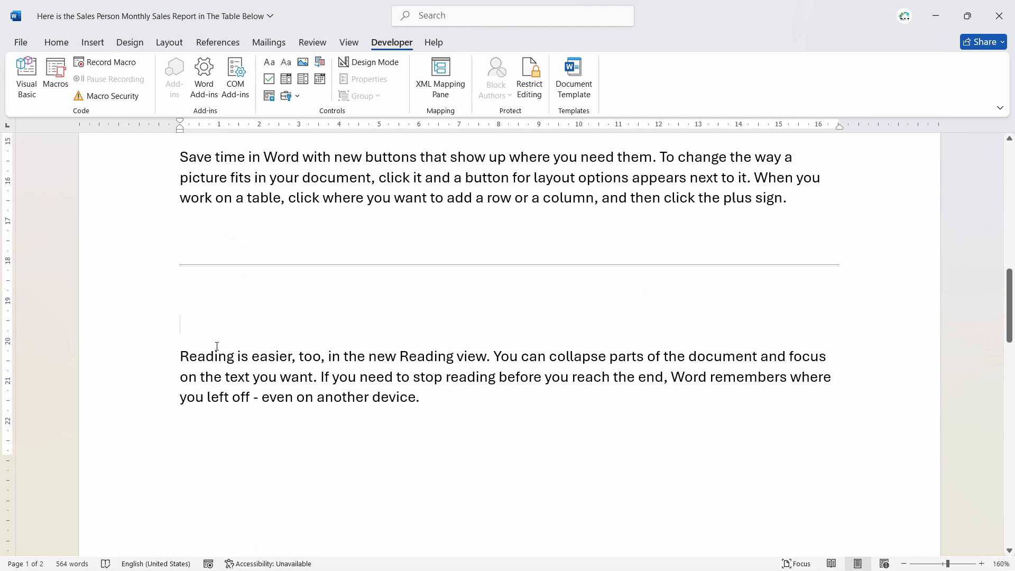
scroll(562, 376, "down", 8)
left_click(560, 273)
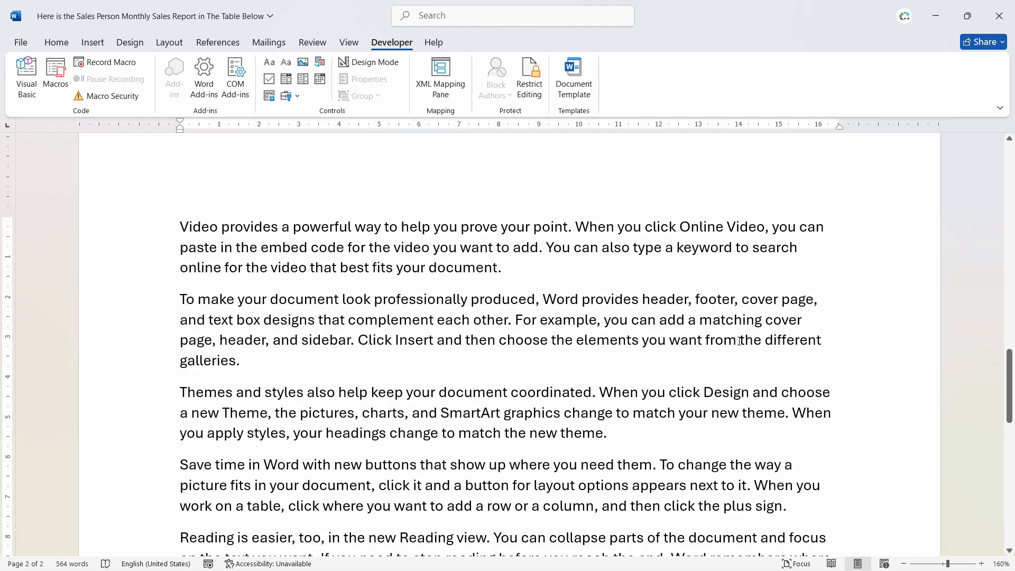
scroll(368, 270, "up", 2)
scroll(879, 428, "down", 10)
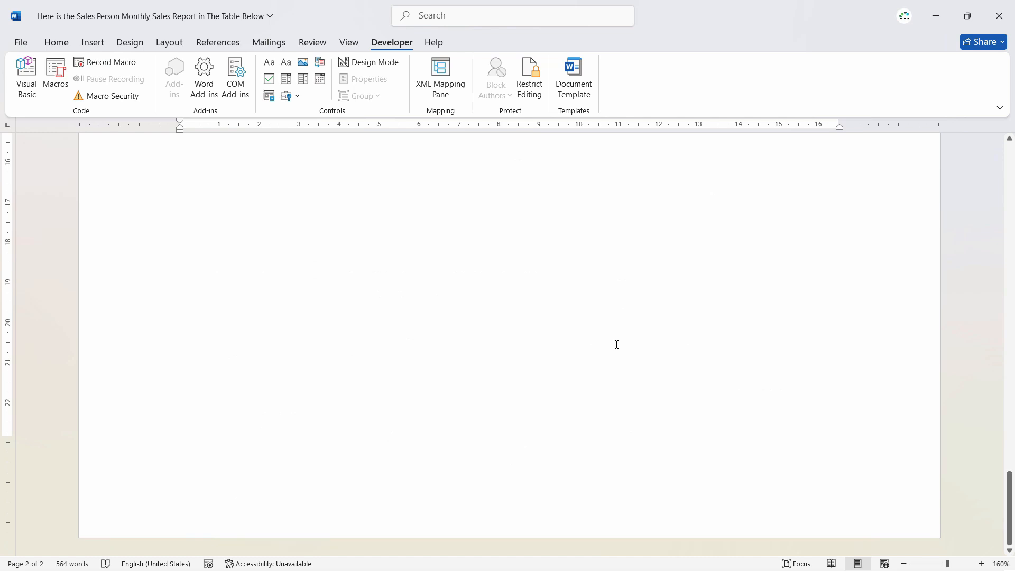
scroll(403, 372, "up", 4)
key("Return")
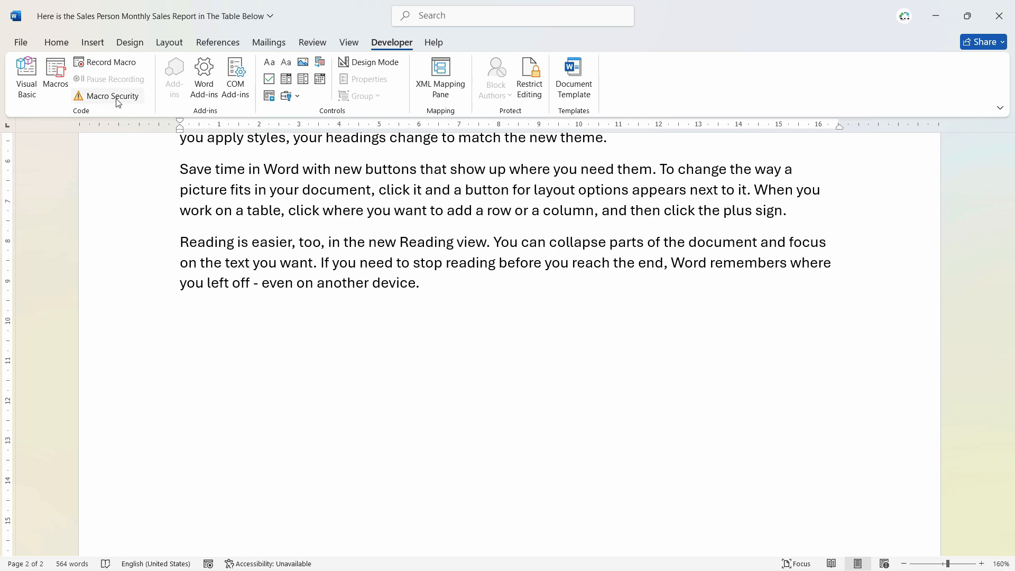
Create a macro named 'table' with shortcut Ctrl+Shift+T and start recording.
left_click(111, 62)
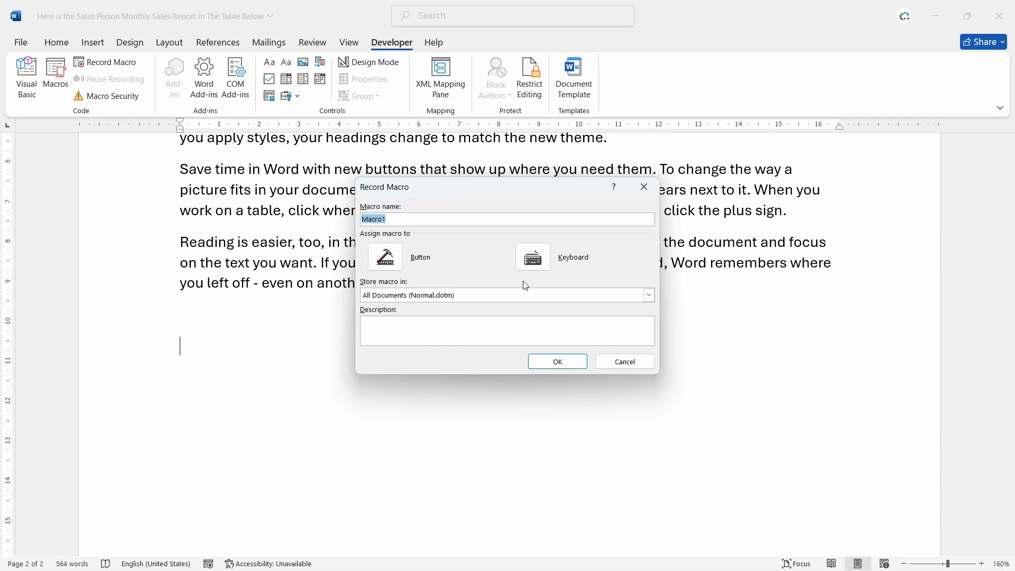
type("table")
left_click(533, 259)
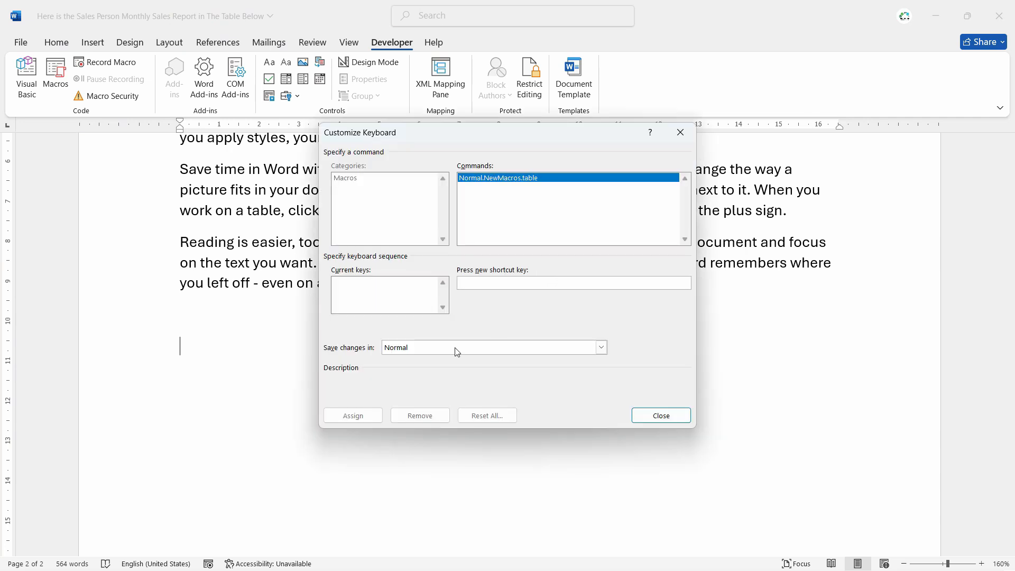
key("ctrl+shift+t")
left_click(363, 416)
left_click(660, 416)
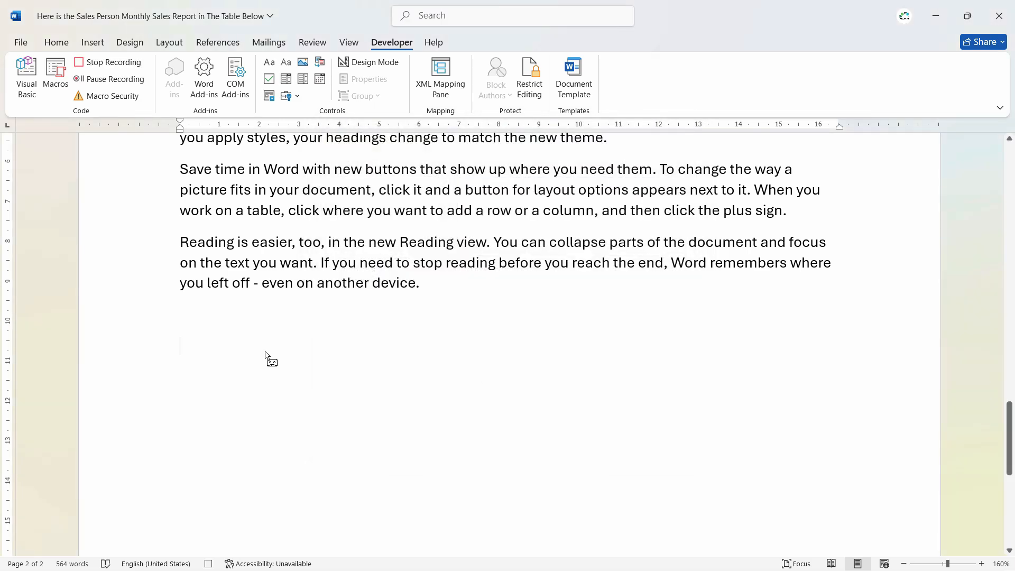
Insert a 4x4 table in a blue-header banded grid style, narrowing column one and widening column two.
left_click(92, 42)
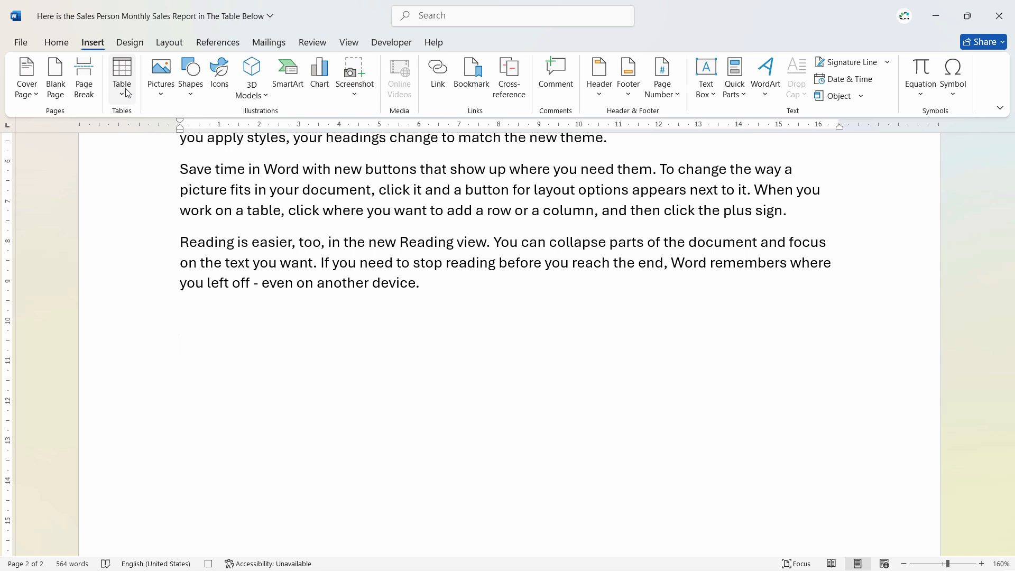
left_click(128, 93)
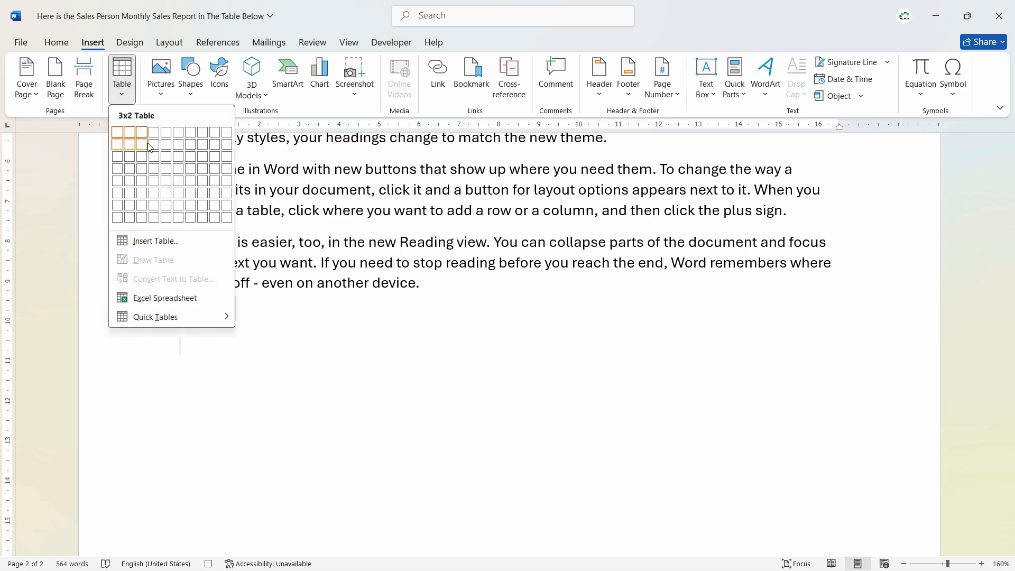
left_click(156, 168)
left_click(509, 96)
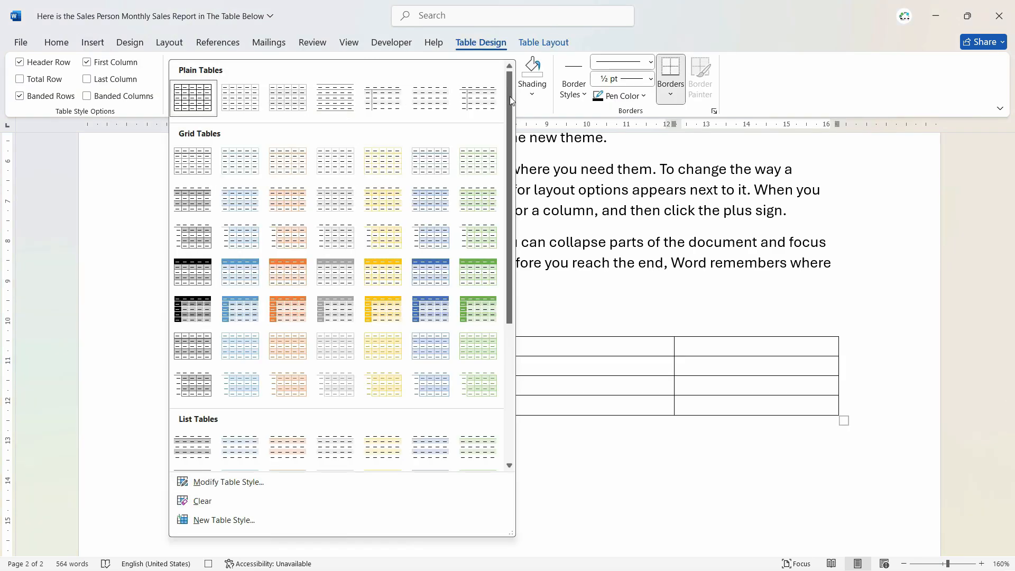
left_click(430, 272)
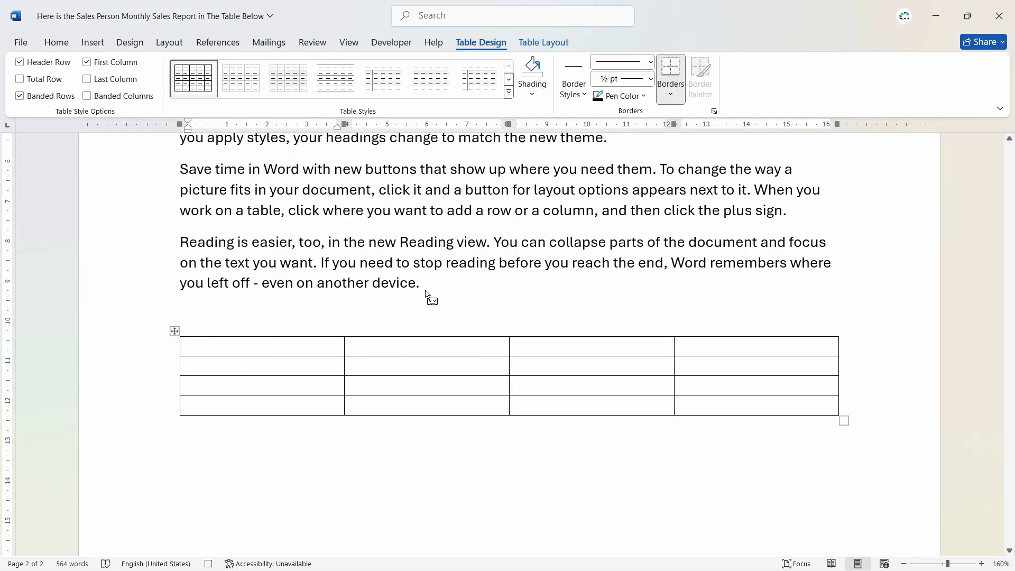
left_click_drag(344, 386, 279, 385)
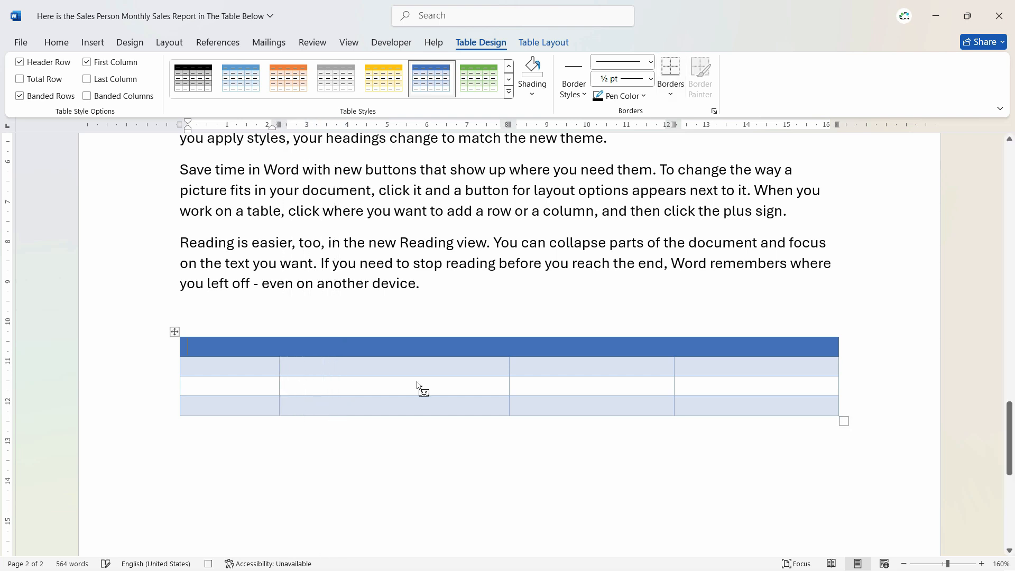
left_click(512, 385)
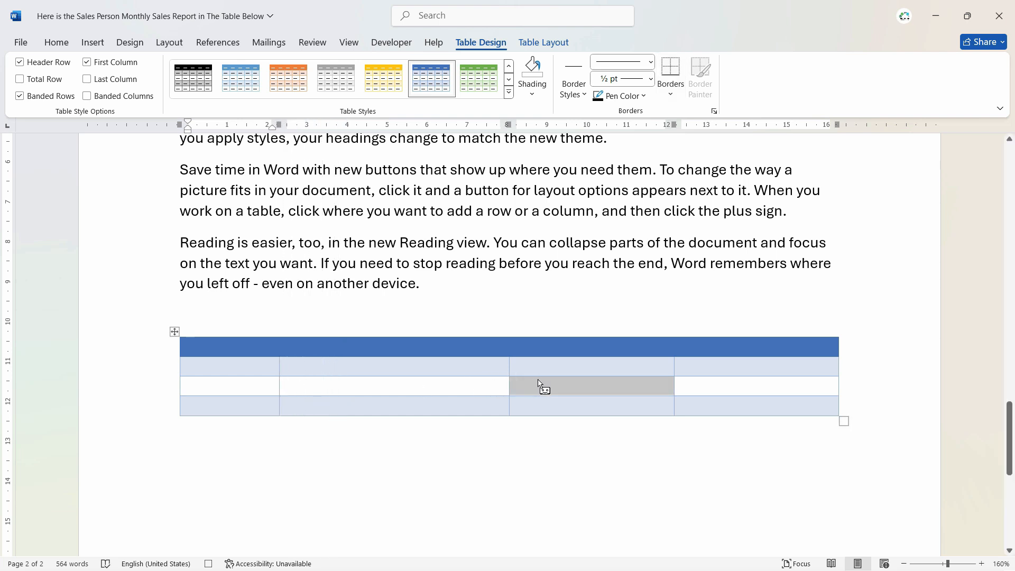
left_click_drag(507, 380, 620, 372)
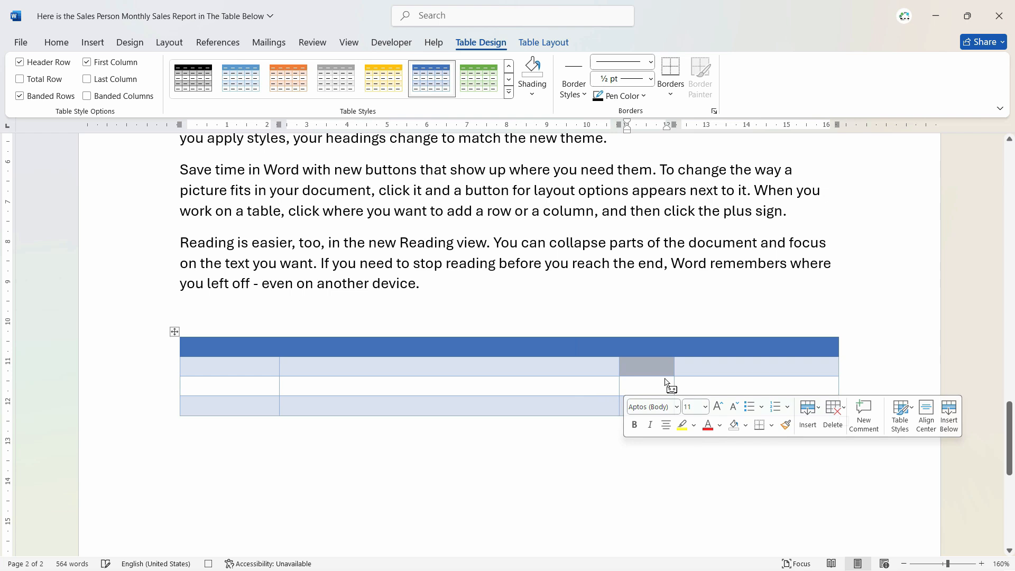
Type the headers Date, Description, Qty and Amount in the first row.
left_click(245, 364)
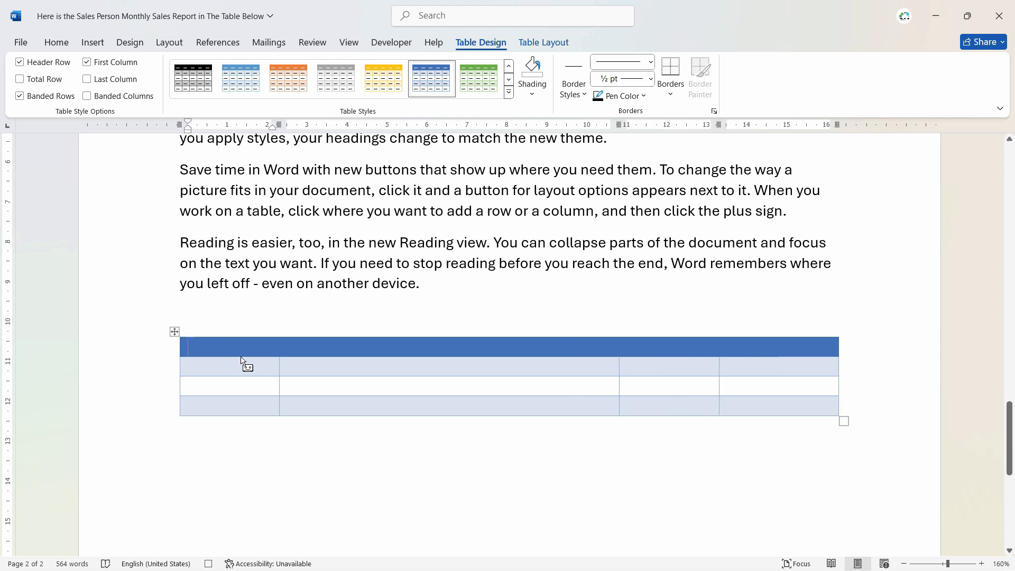
type("Date")
left_click(339, 355)
type("Description")
key("Tab")
type("Qty")
key("Tab")
type("Amount")
left_click(328, 385)
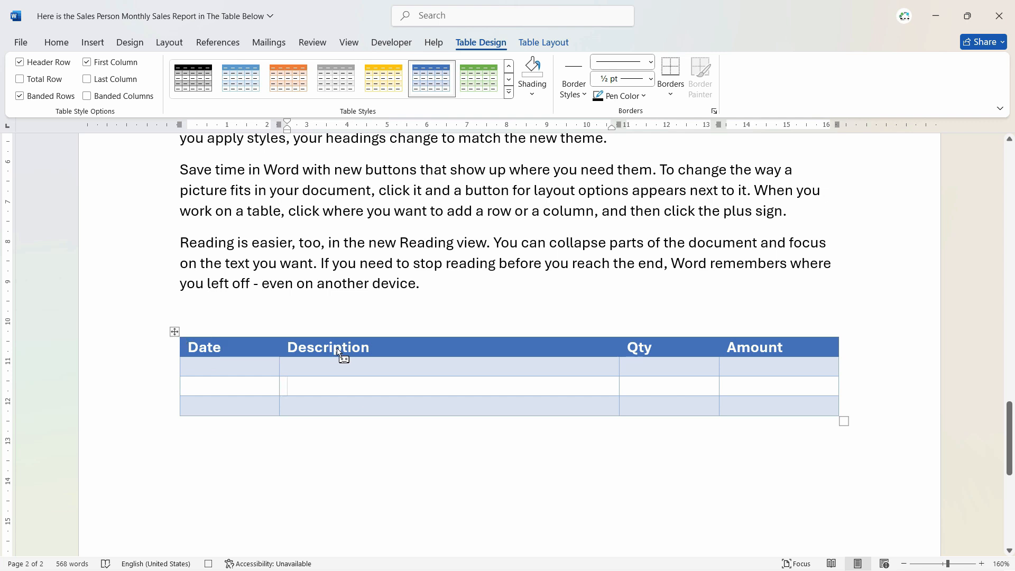
Center the Date, Description, Qty and Amount headers, then stop the table macro recording.
left_click(191, 425)
left_click(173, 333)
left_click(543, 42)
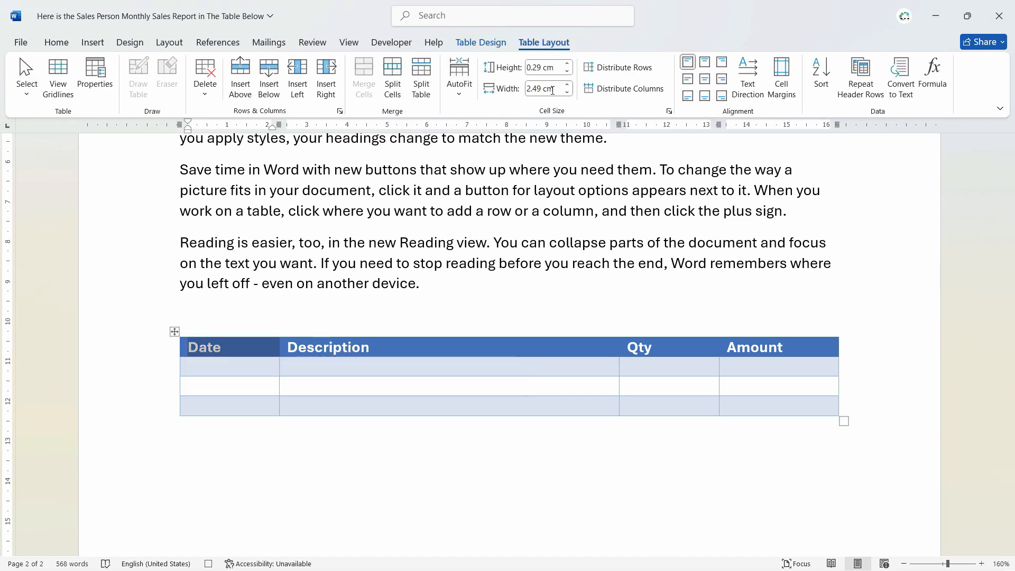
left_click(706, 83)
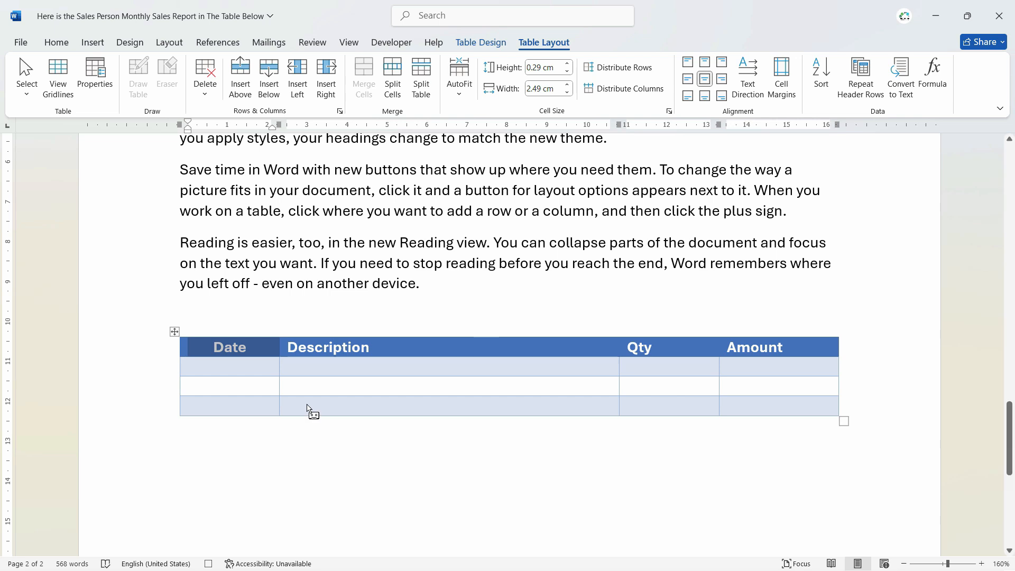
left_click(210, 374)
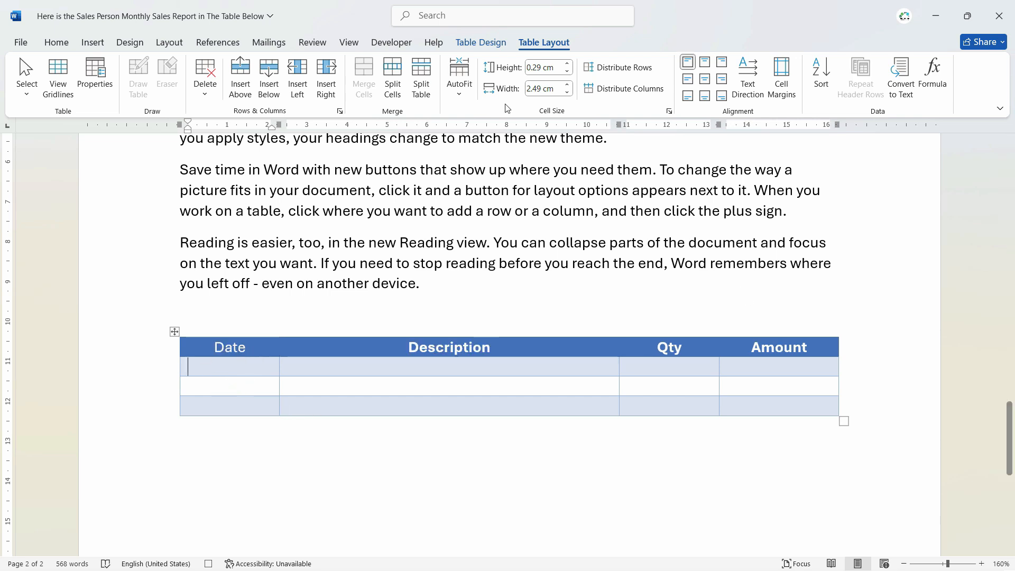
left_click(391, 43)
left_click(109, 61)
Delete the four-column trial table, then add blank lines after the video paragraph.
left_click(174, 331)
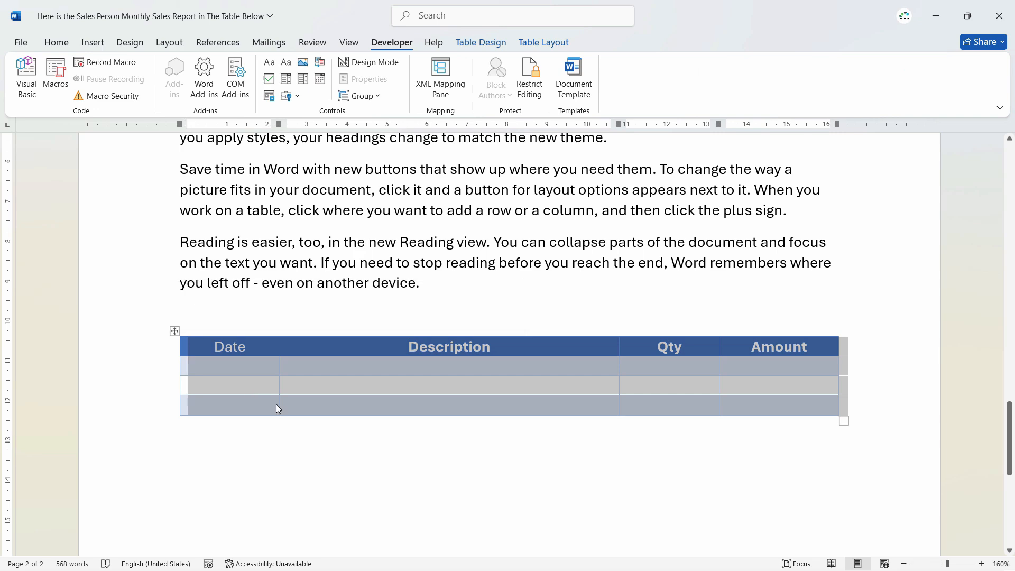
key("Delete")
key("ctrl+z")
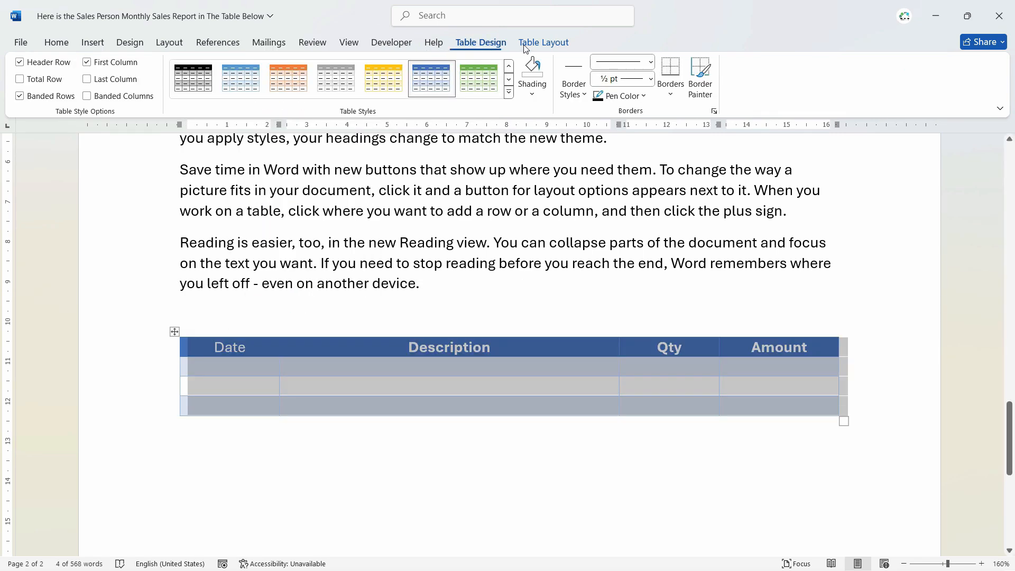
left_click(543, 42)
left_click(202, 95)
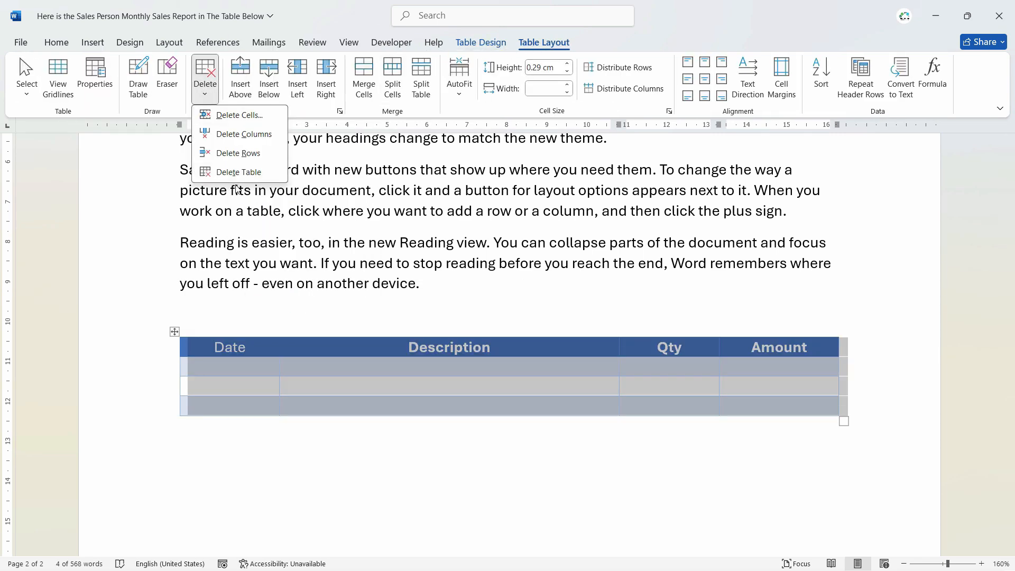
left_click(236, 172)
scroll(291, 353, "up", 10)
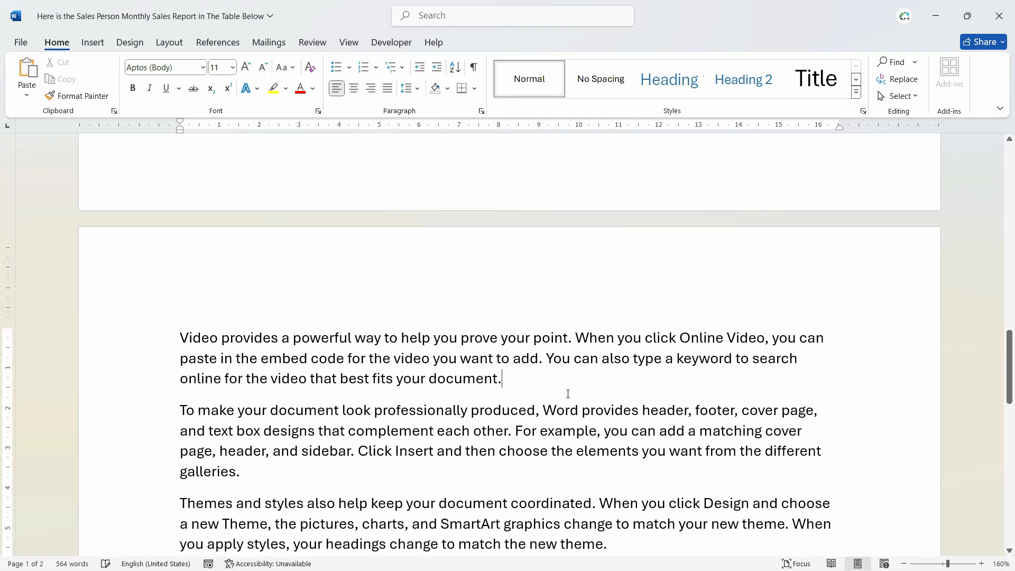
key("Return")
key("Return")
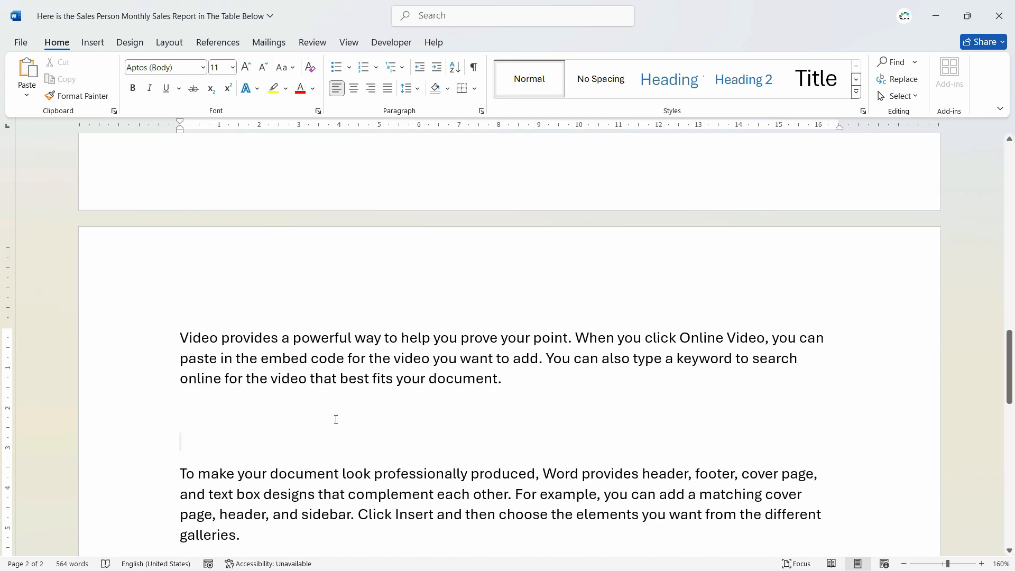
Remove one extra blank line and replay the table macro to insert the blue-header banded table.
key("BackSpace")
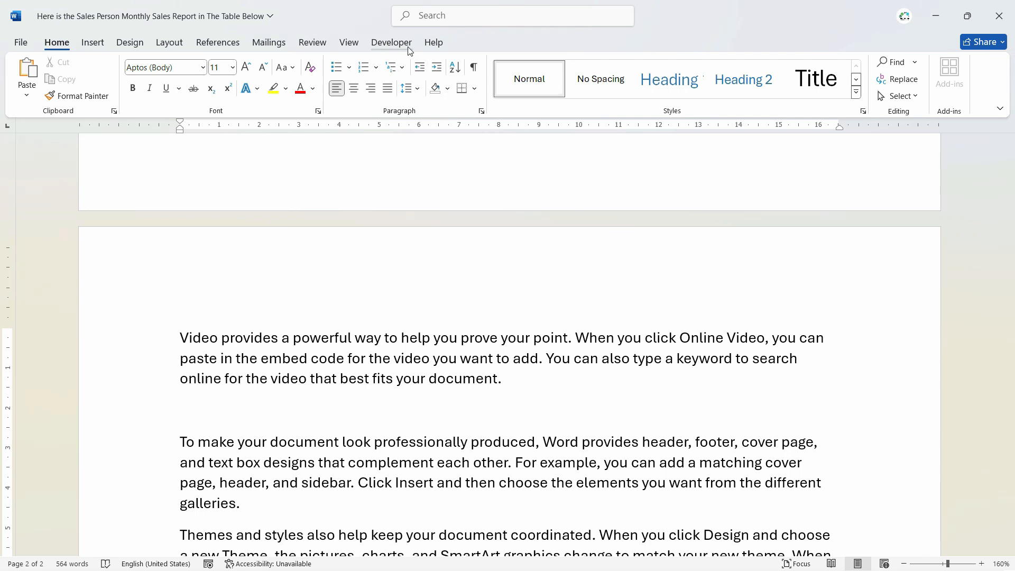
key("ctrl+v")
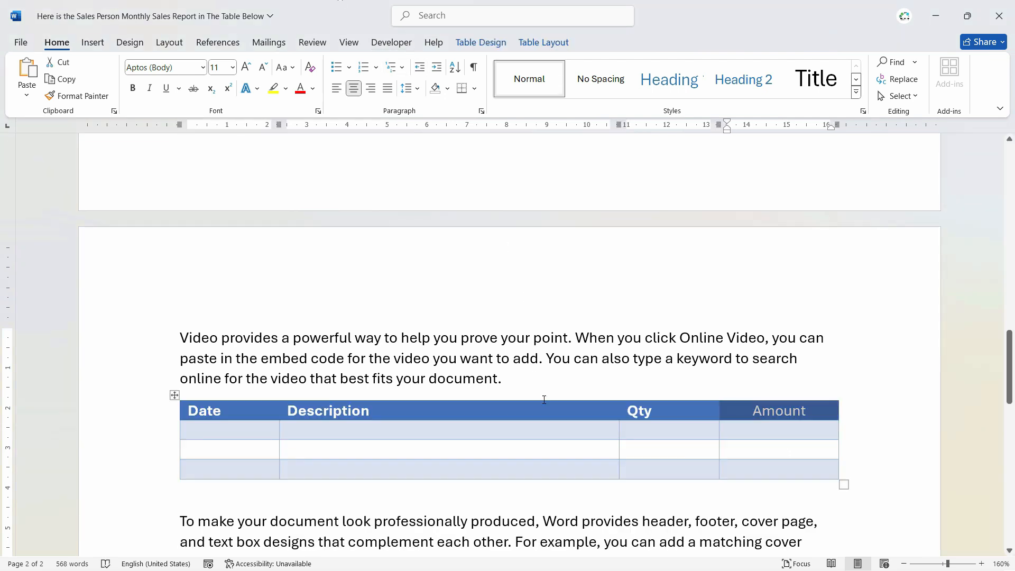
left_click(537, 379)
scroll(538, 378, "down", 2)
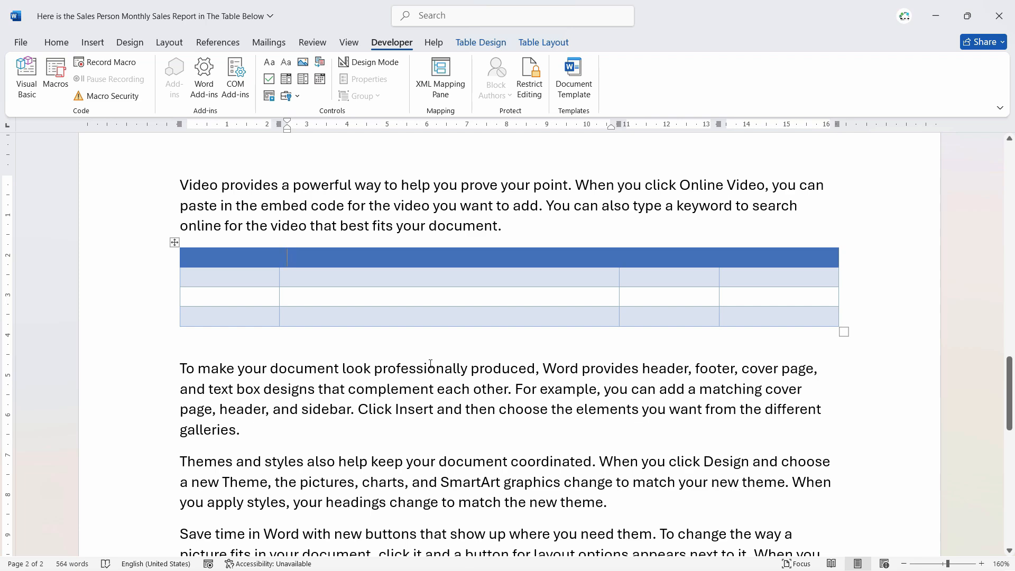
scroll(431, 363, "down", 10)
scroll(503, 399, "up", 5)
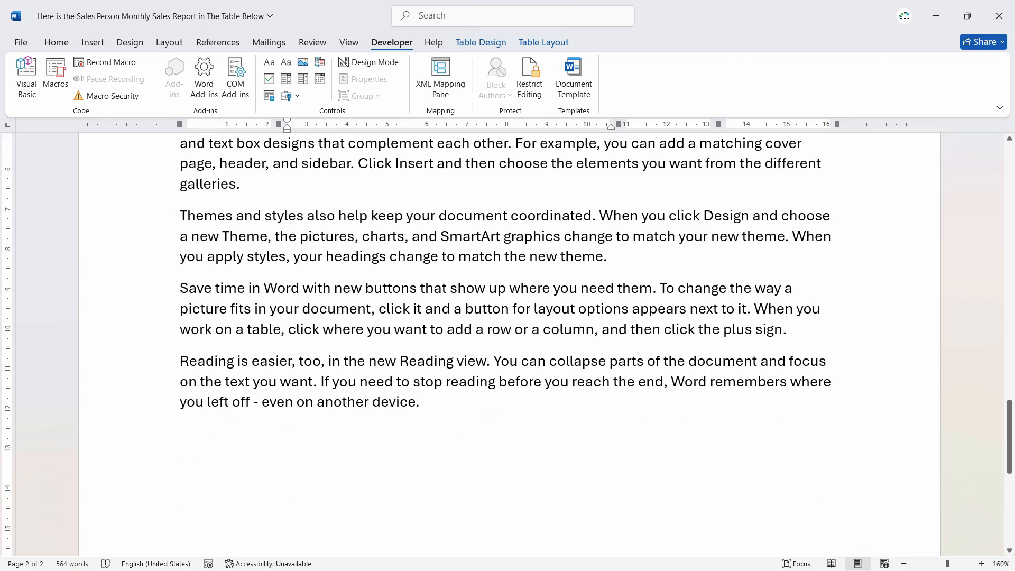
Add empty lines below the document's last paragraph.
left_click(491, 413)
key("Return")
key("Return")
key("Return")
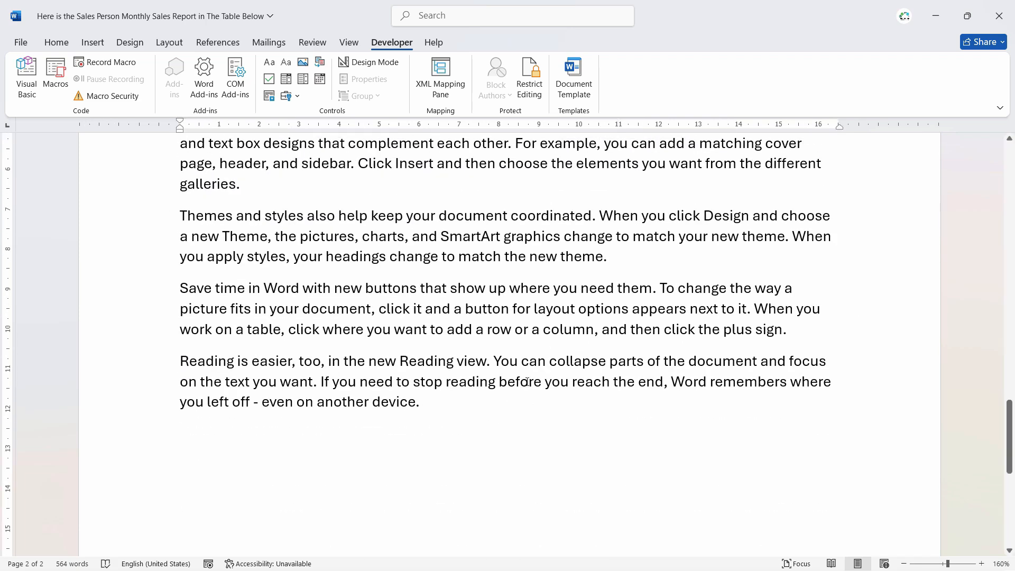
scroll(526, 381, "down", 3)
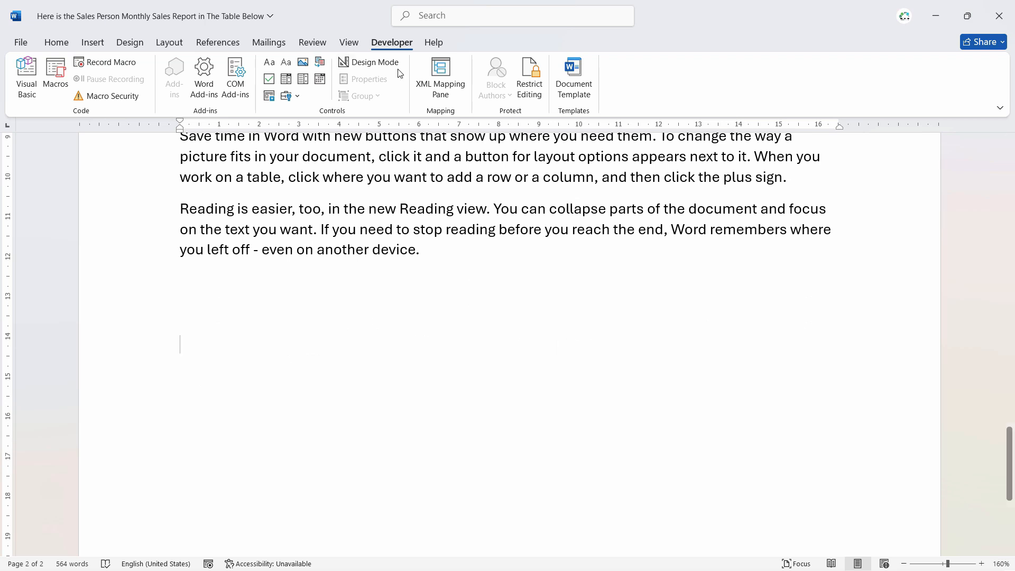
Start recording a macro named 'Contactinfo' assigned to the Ctrl+Shift+C shortcut.
left_click(107, 63)
type("Con")
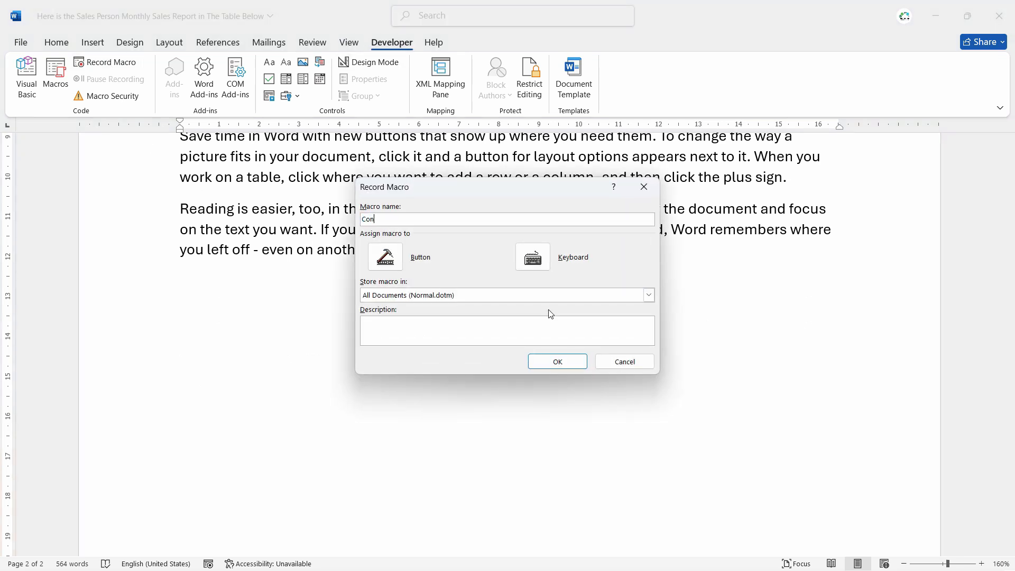
type("tactinfo")
left_click(532, 257)
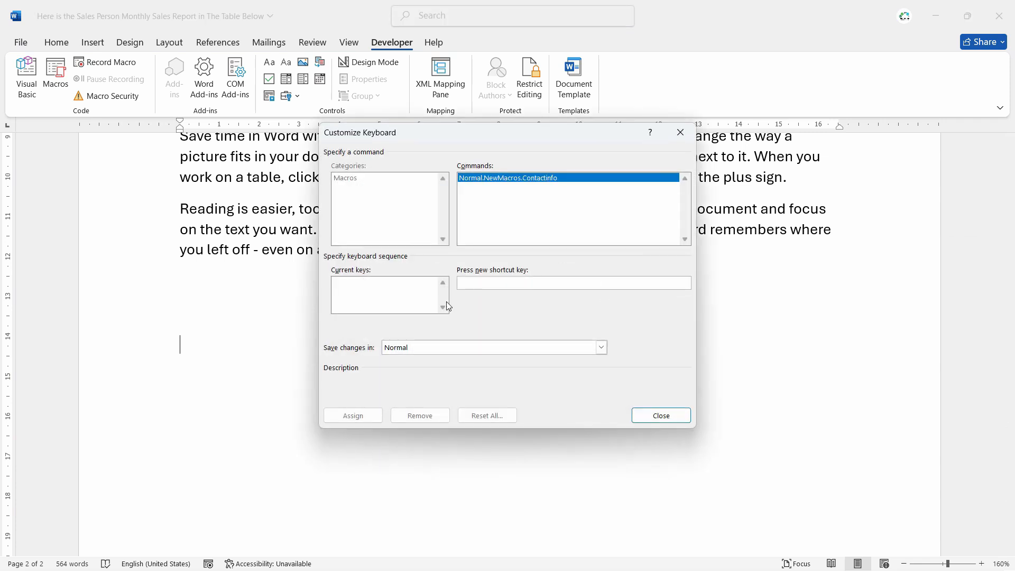
key("ctrl+shift+c")
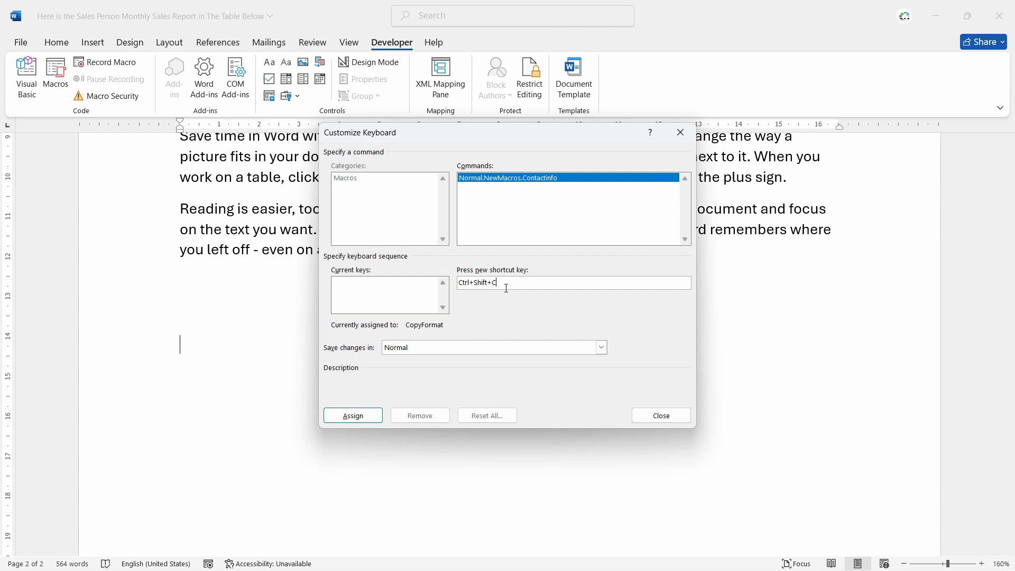
left_click(354, 416)
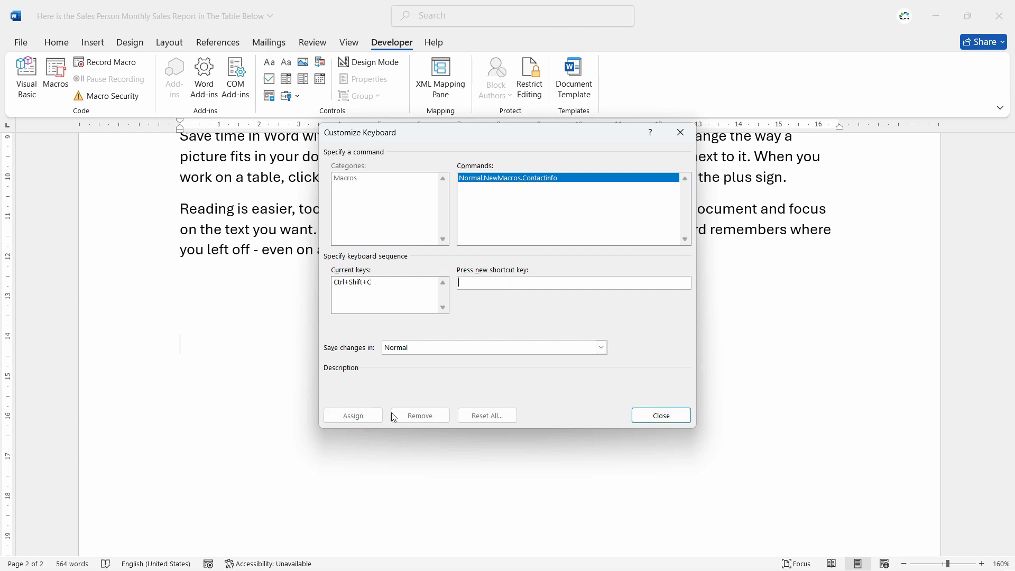
left_click(660, 415)
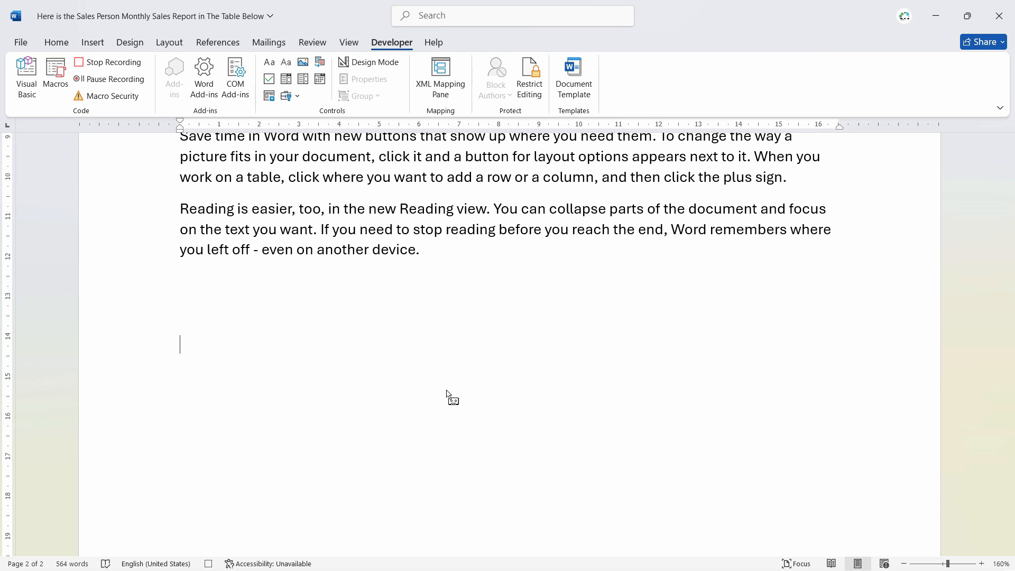
Type the contact's full name and the title 'Finance Manager' on separate lines.
key("Return")
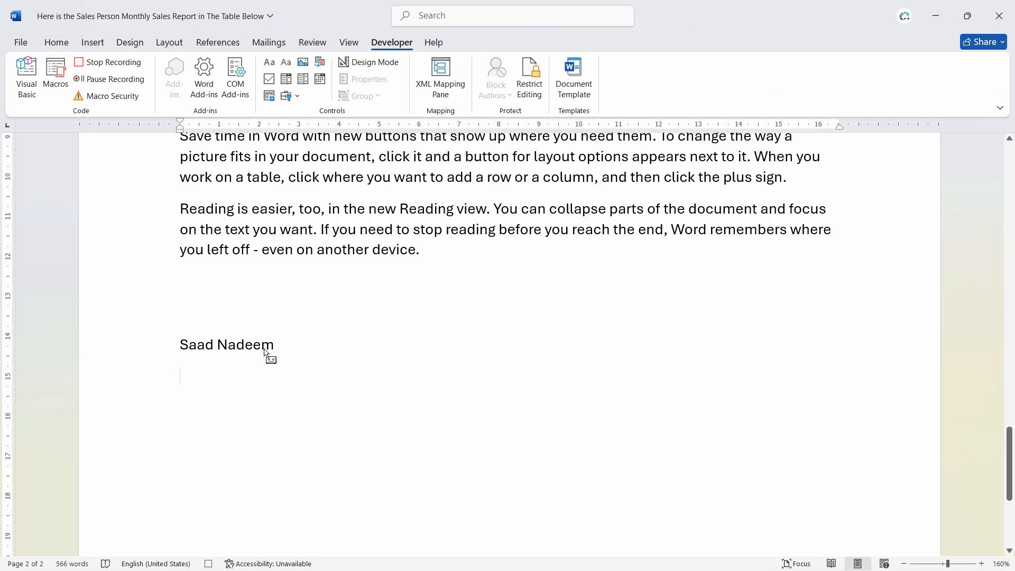
key("BackSpace")
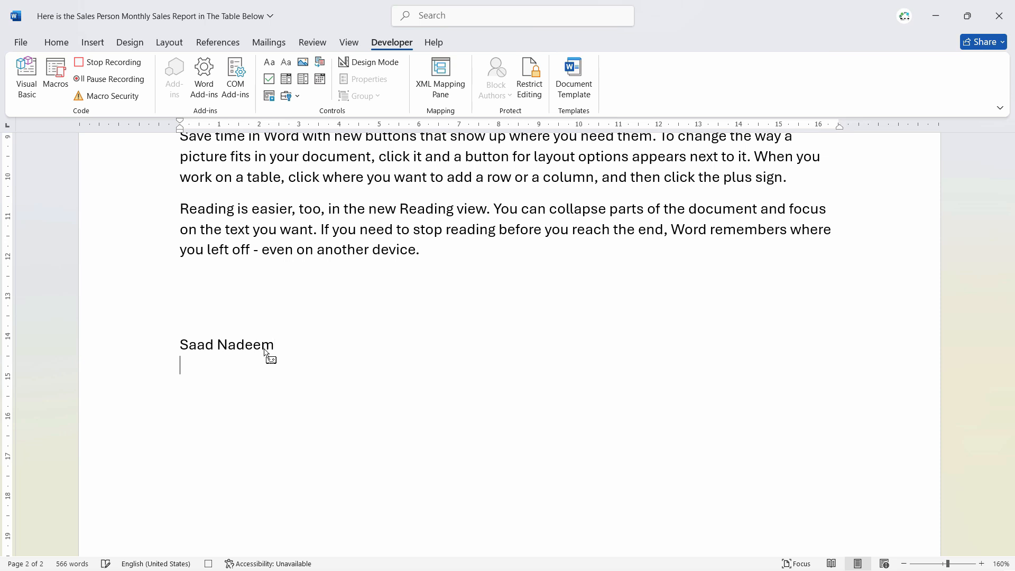
key("Return")
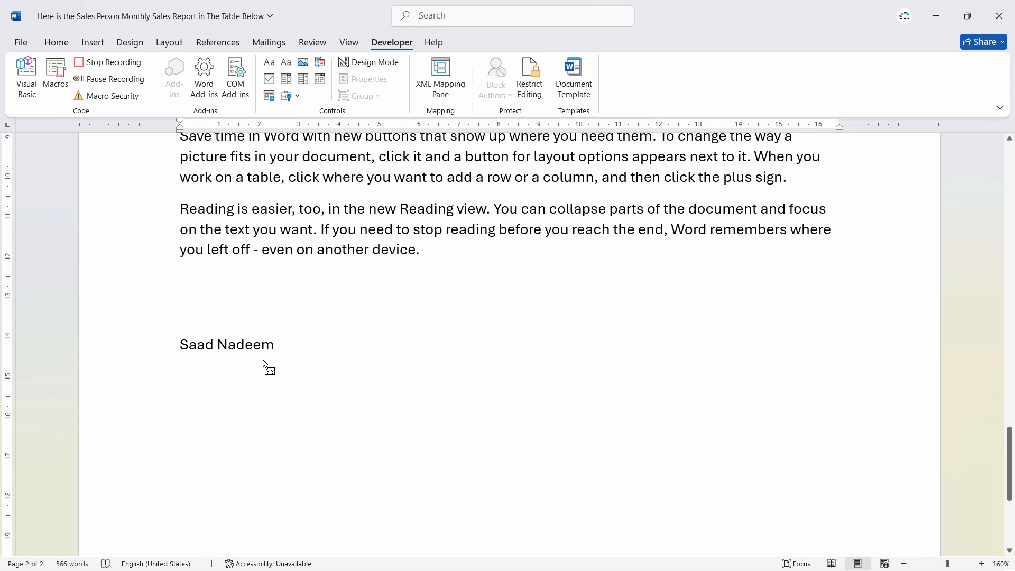
type("Finance Manager")
key("Return")
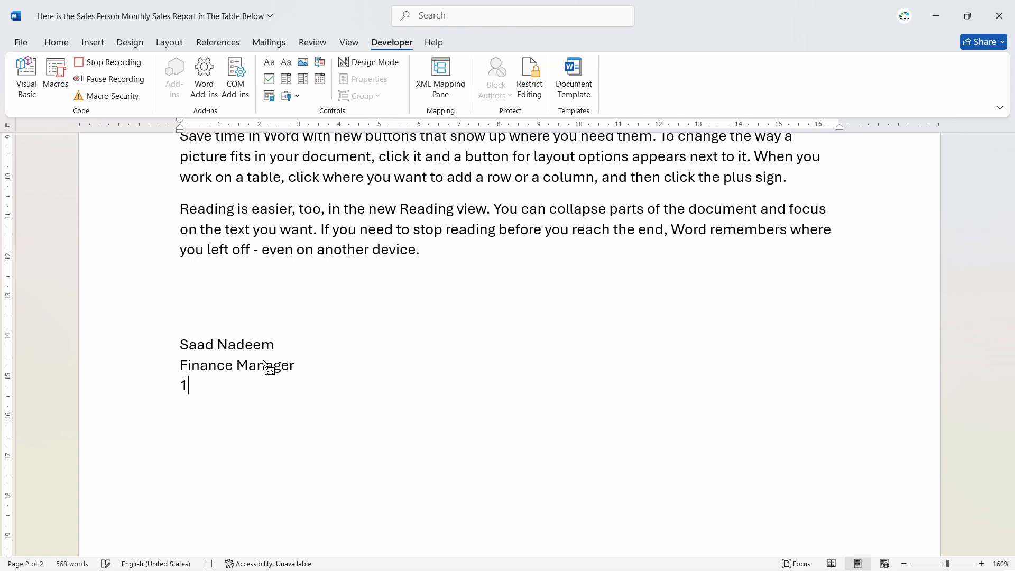
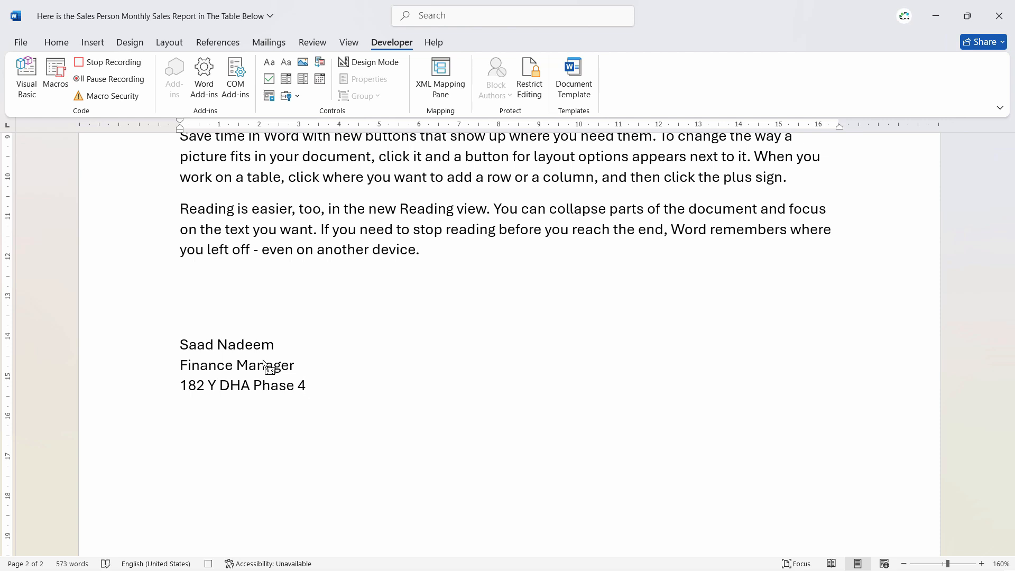
Add the postal address, website, e-mail and phone number lines, then stop recording.
key("Return")
type("www.accounting.com")
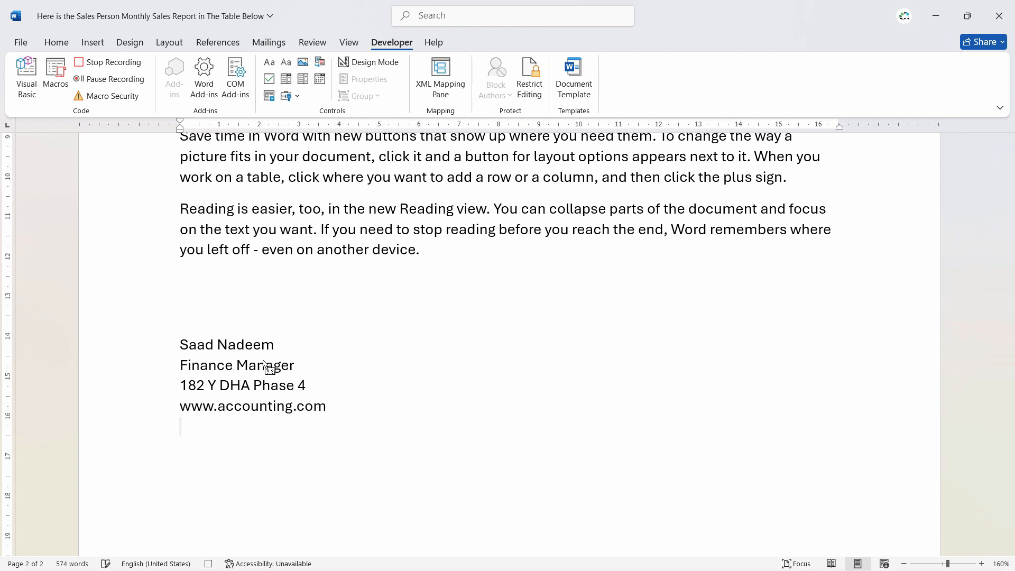
key("Return")
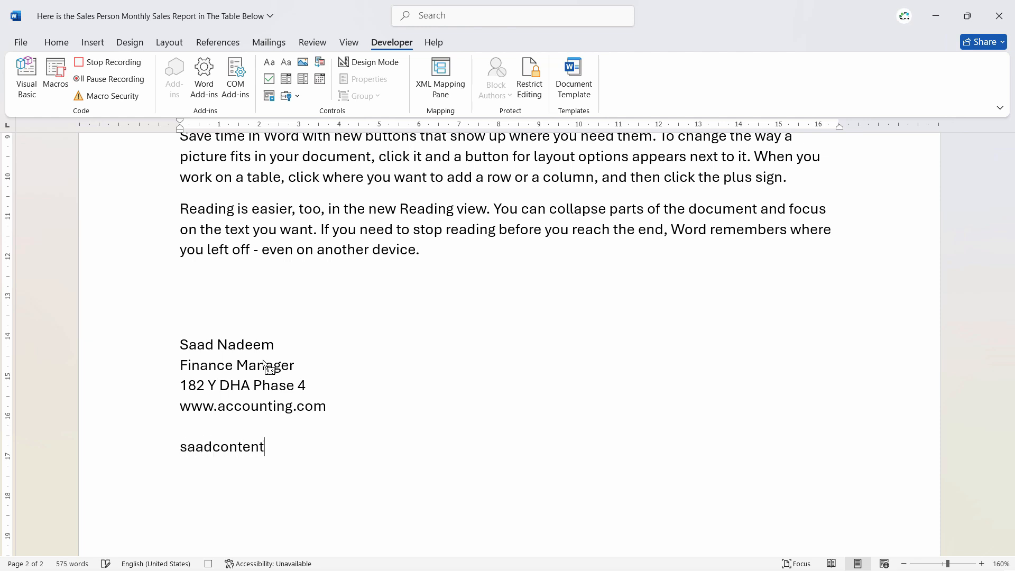
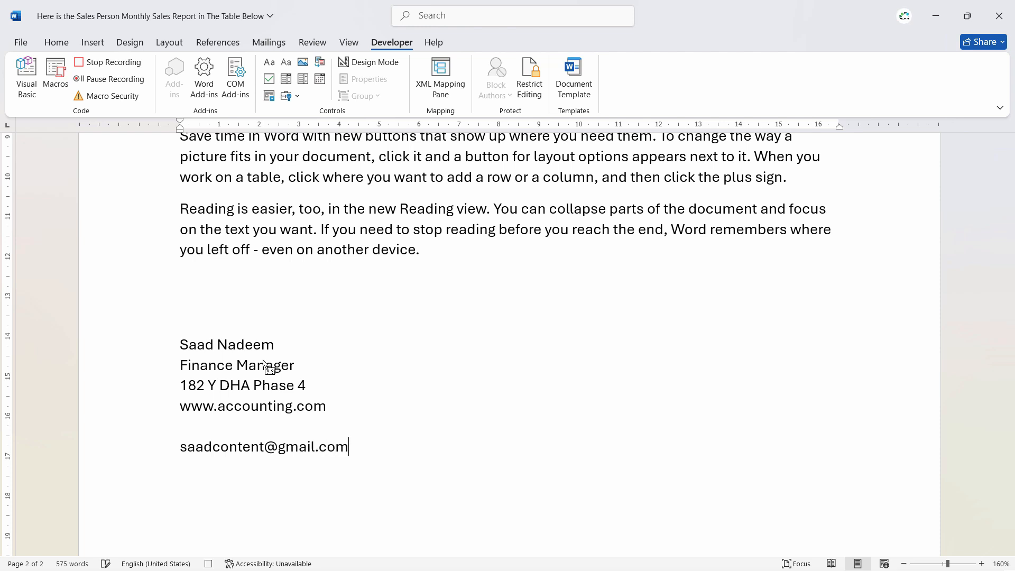
key("Return")
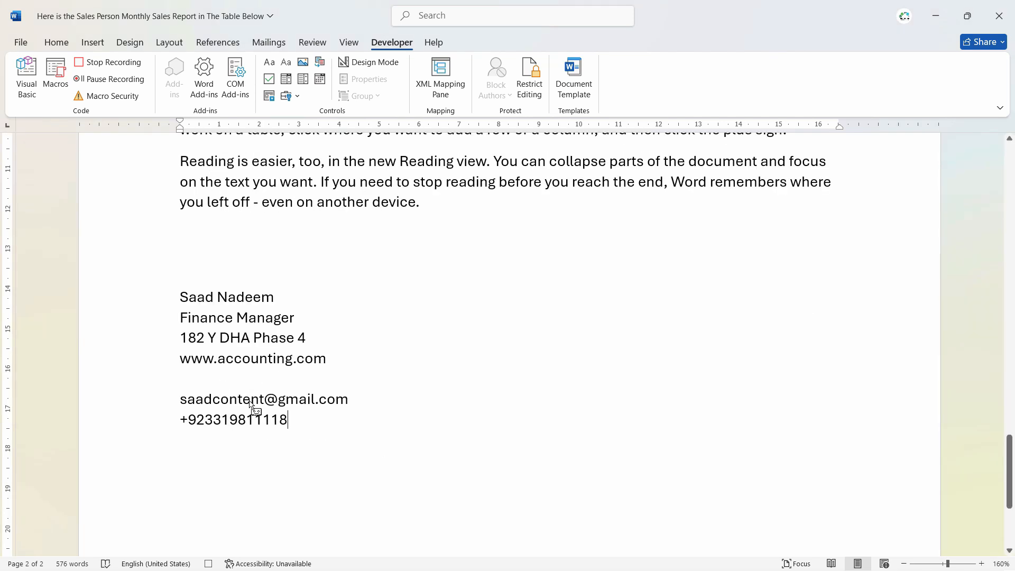
left_click(110, 65)
Delete the hand-typed contact block from the end of the document.
left_click_drag(331, 494, 158, 292)
key("Delete")
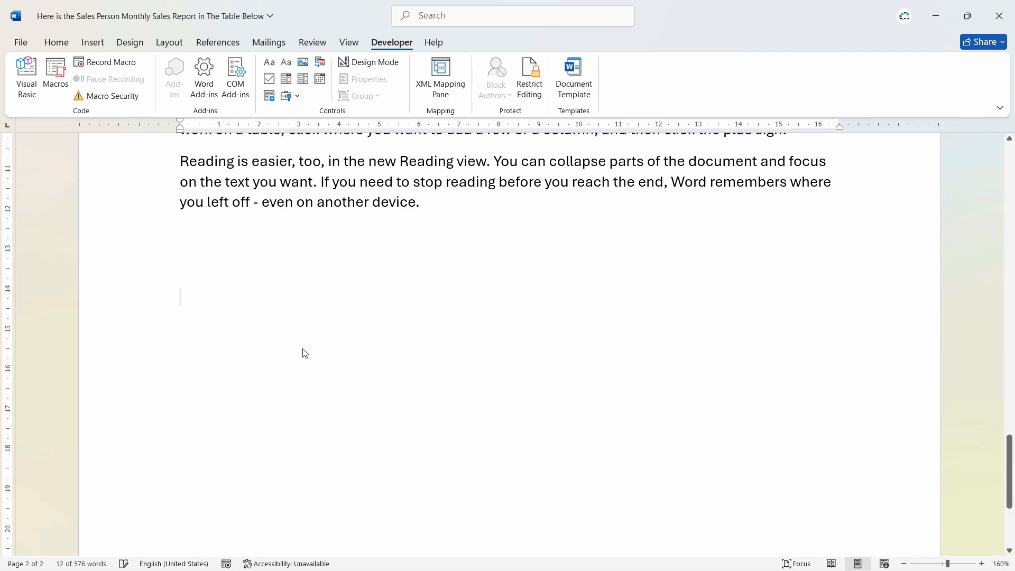
scroll(303, 351, "up", 10)
scroll(304, 349, "down", 8)
scroll(312, 347, "up", 7)
scroll(388, 351, "down", 9)
scroll(219, 292, "down", 3)
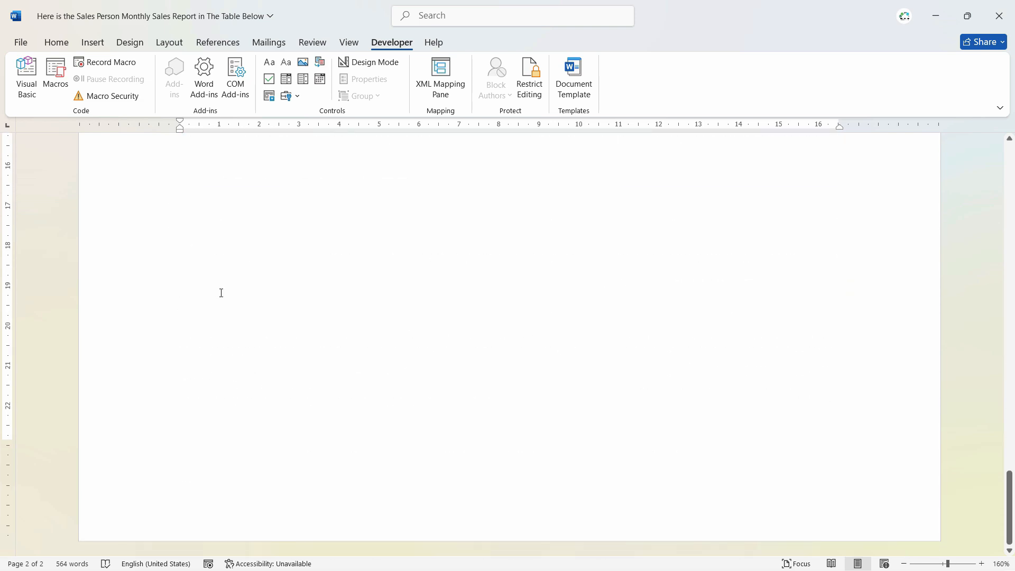
scroll(256, 354, "up", 4)
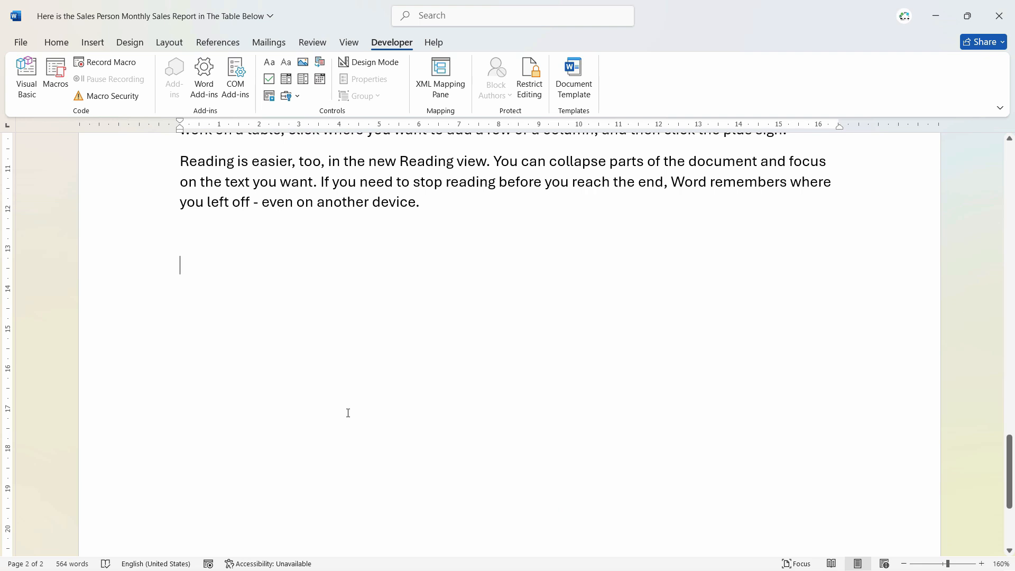
Insert two contact blocks with the Contactinfo macro and add a page break after them.
key("alt+s")
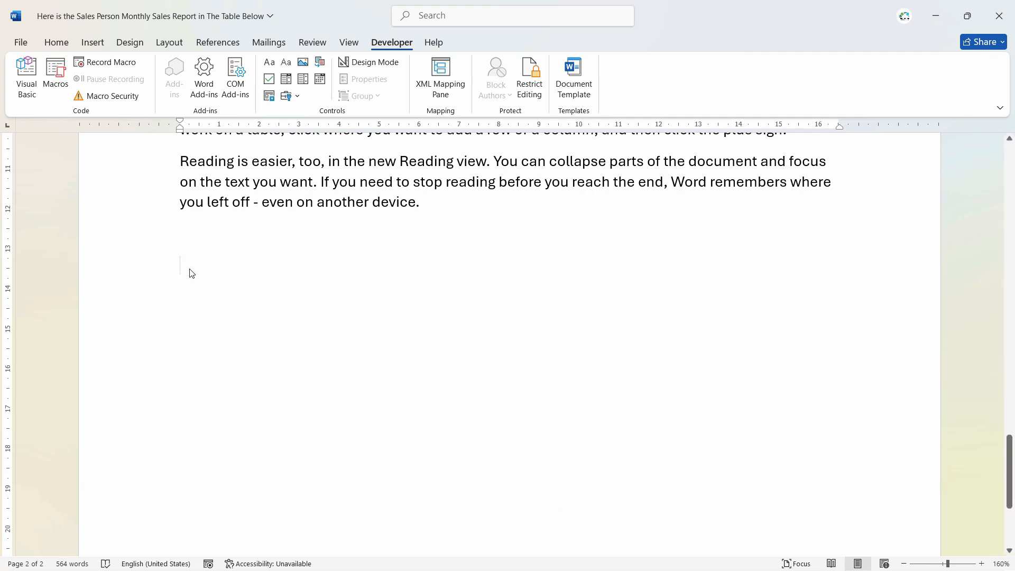
key("alt+s")
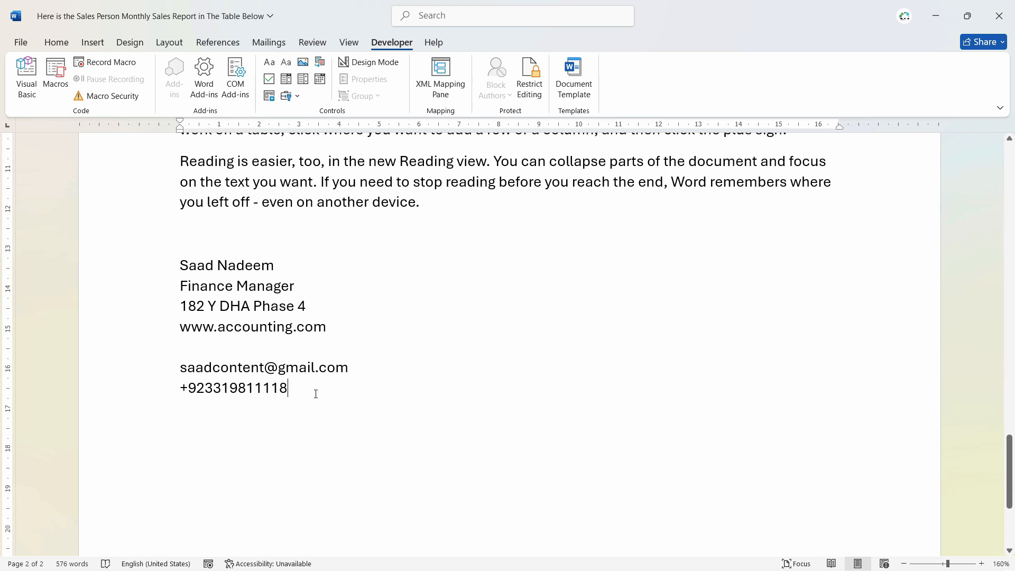
key("Return")
key("Return")
key("Return")
scroll(339, 393, "down", 3)
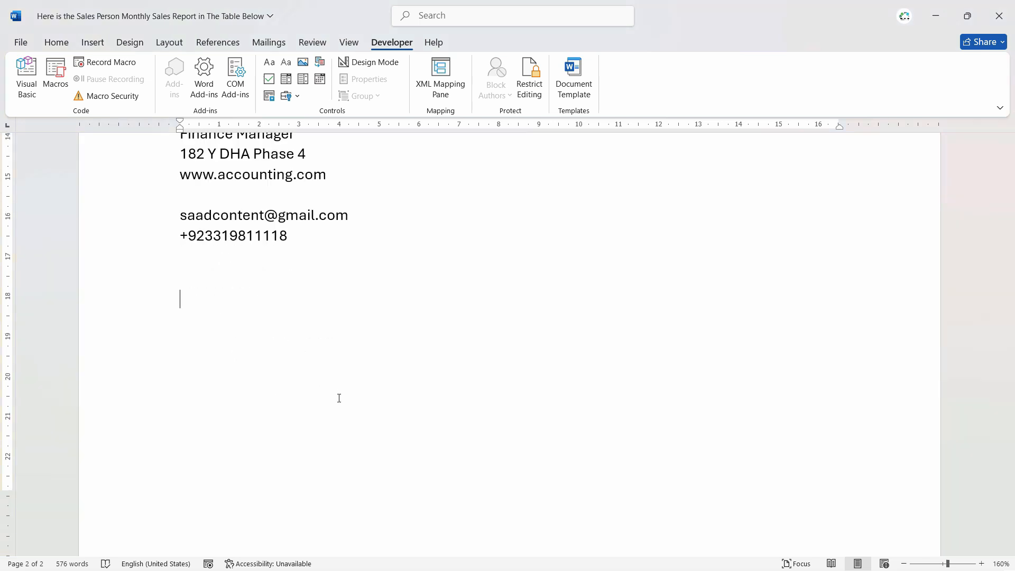
key("ctrl+v")
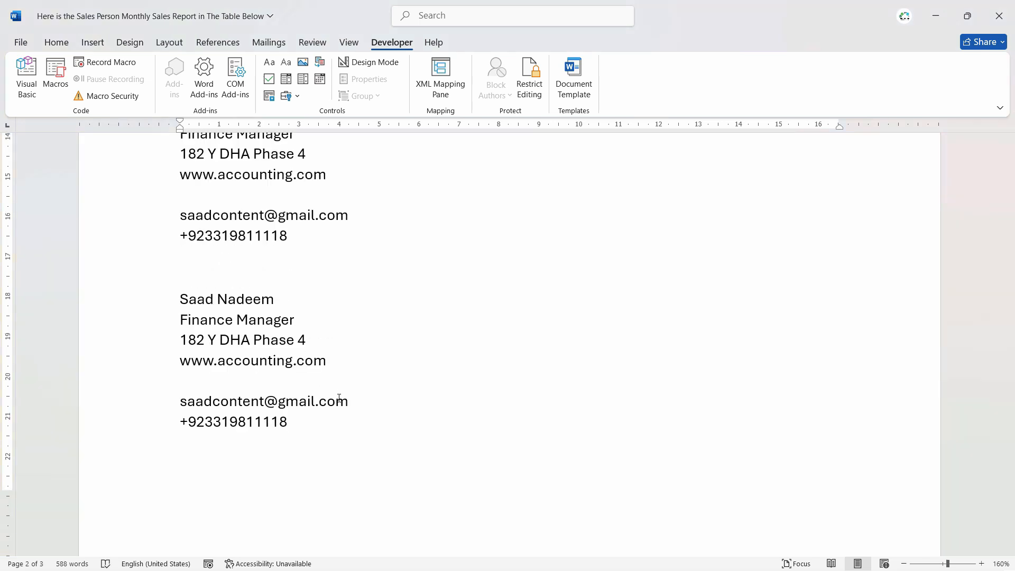
key("ctrl+Return")
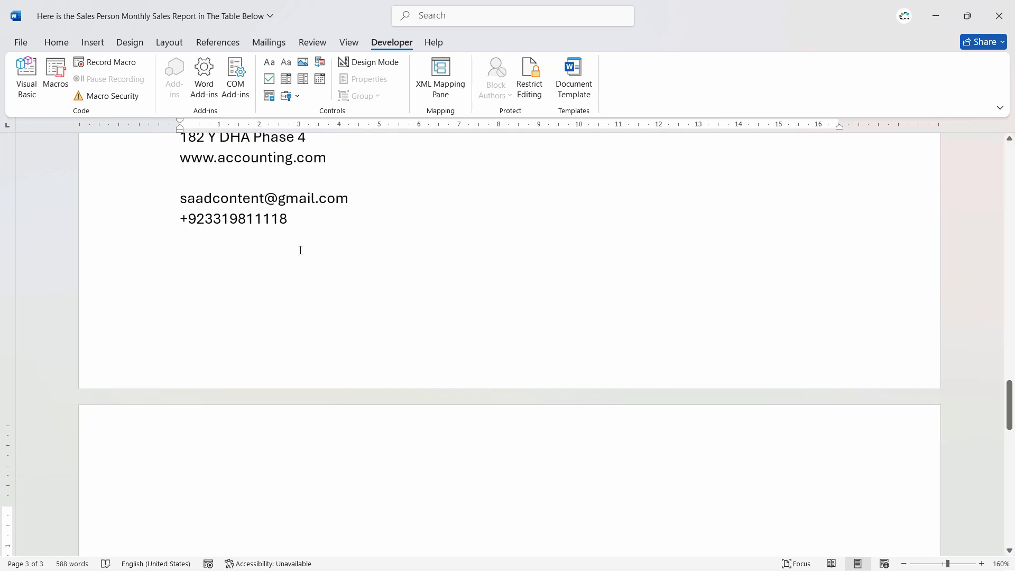
scroll(227, 407, "down", 3)
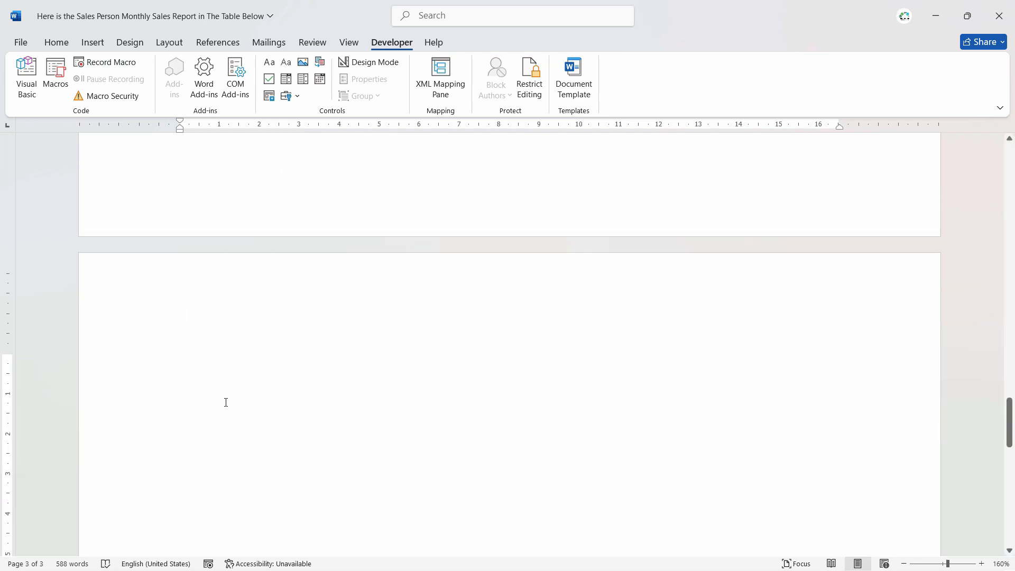
Run Contactinfo from the Macros list to place a third contact block on page 3.
left_click(56, 76)
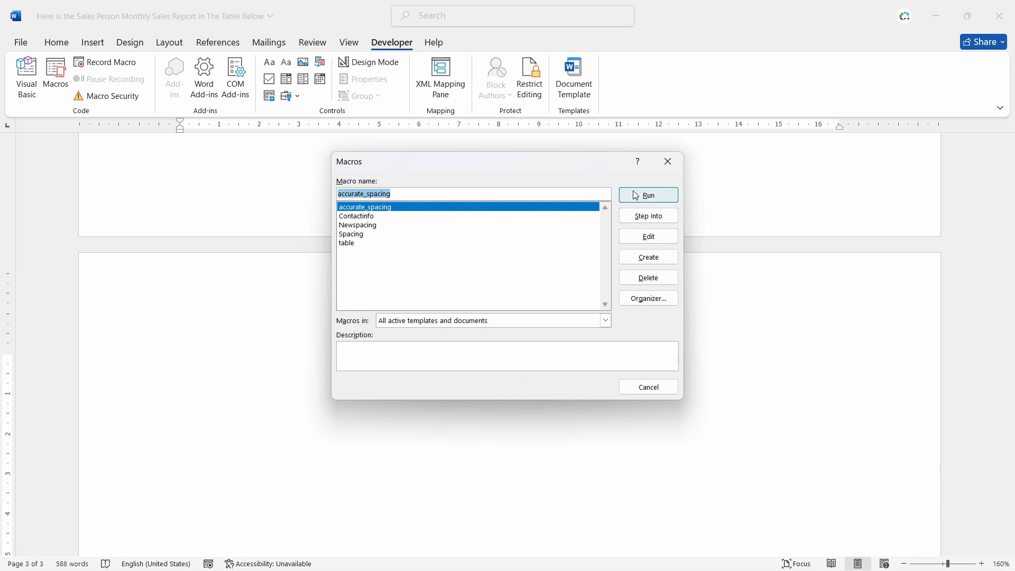
left_click(351, 216)
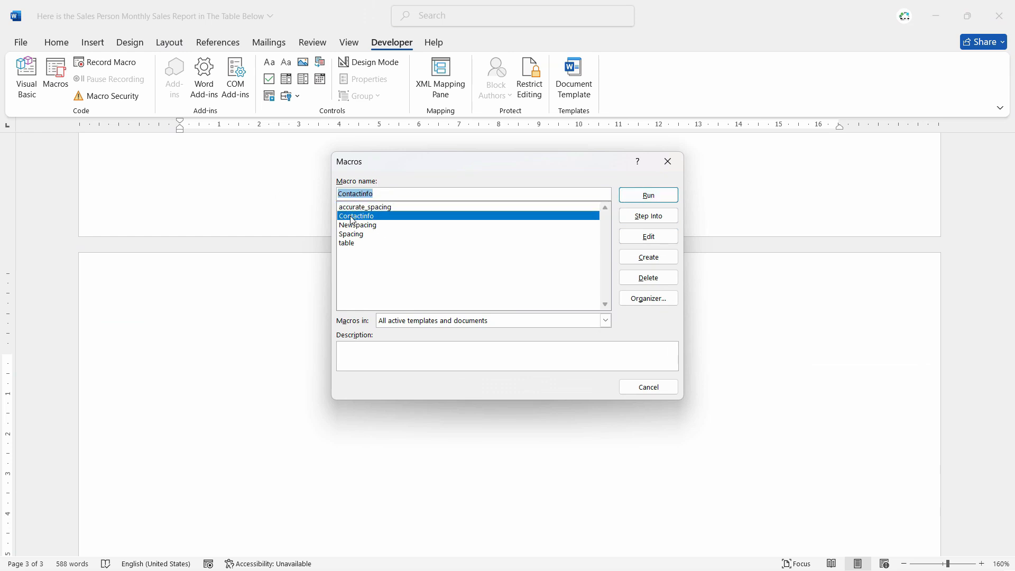
left_click(637, 197)
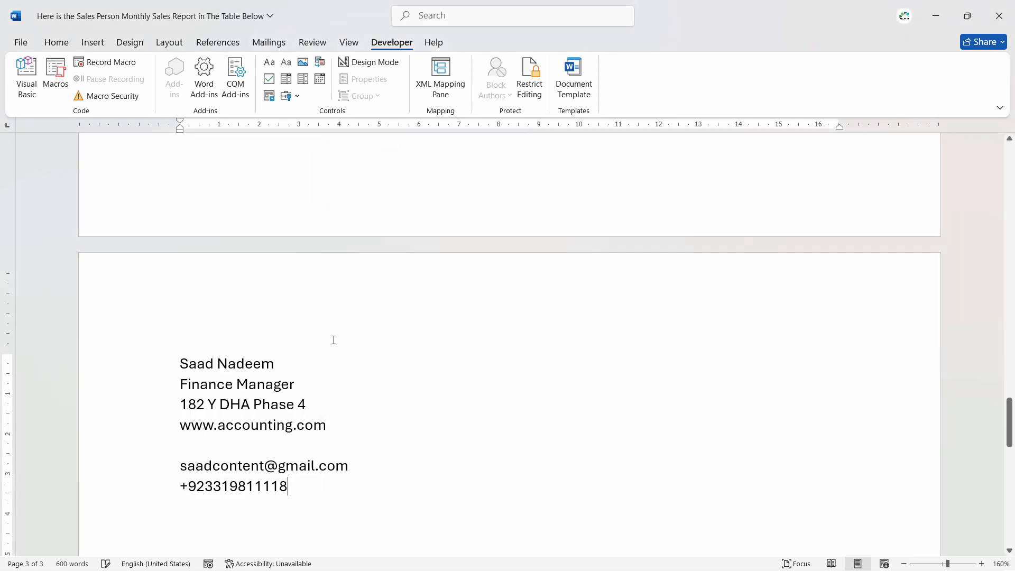